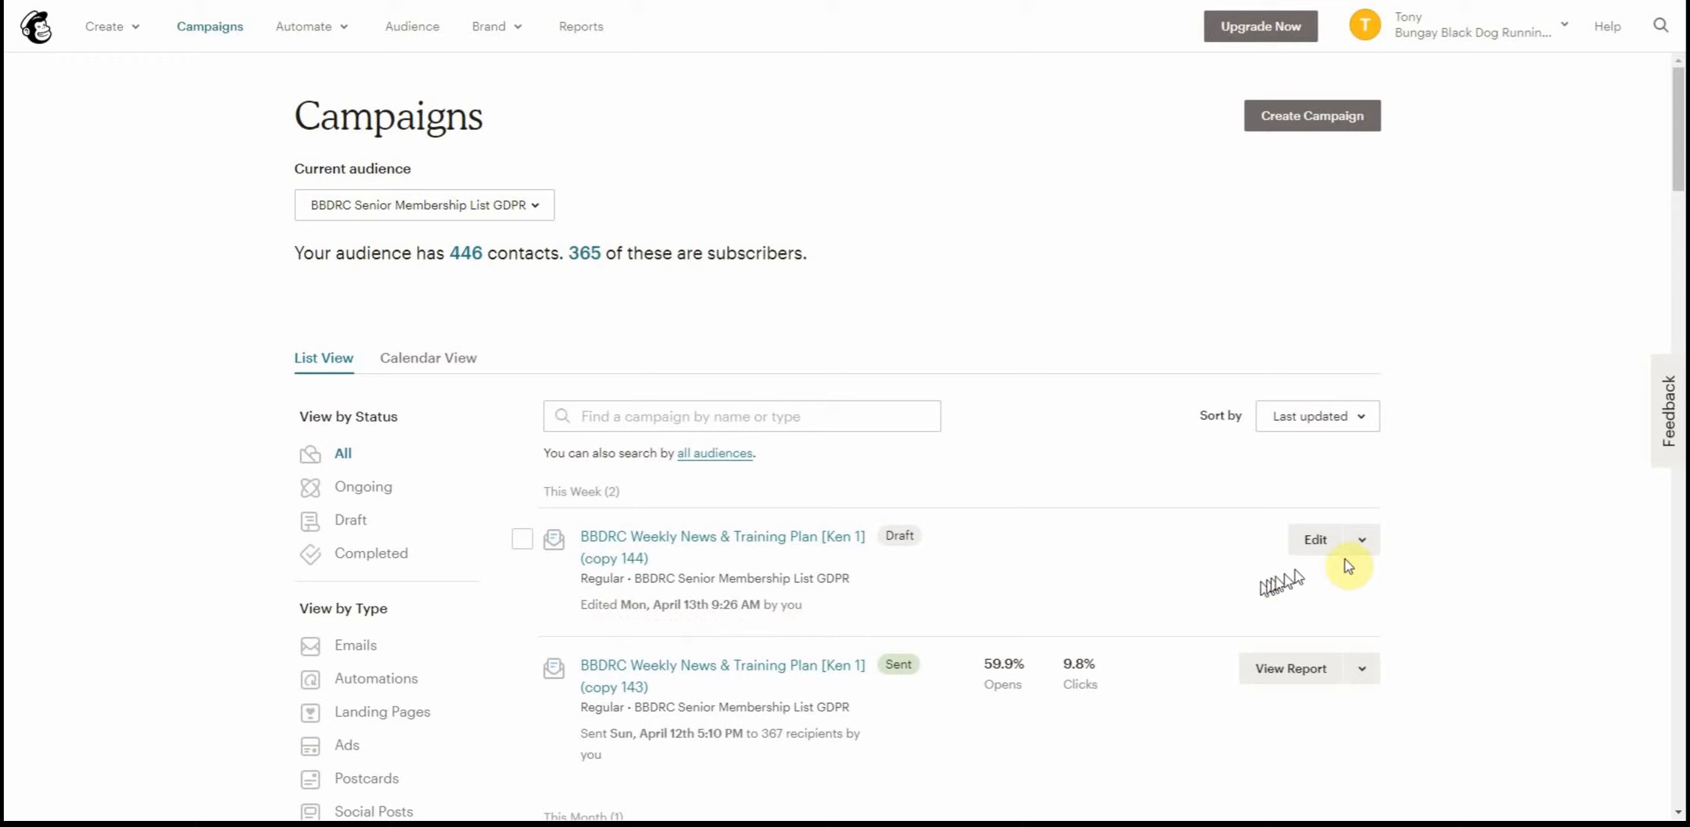
Open the design of the draft weekly news campaign (copy 144) and start editing its Training sessions sidebar block.
click(1321, 544)
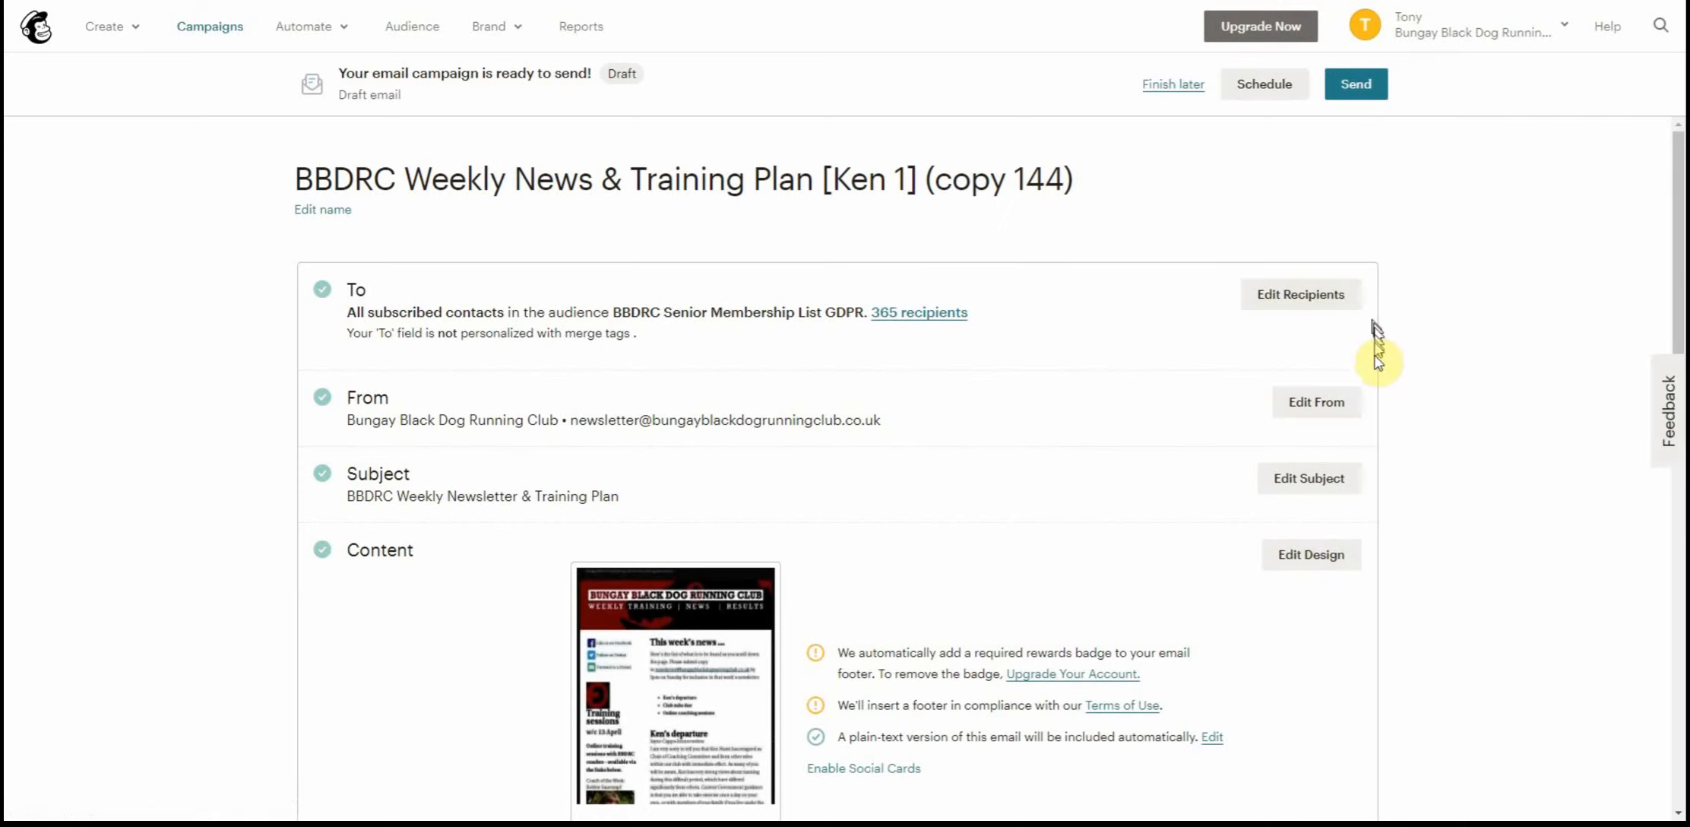
click(1312, 555)
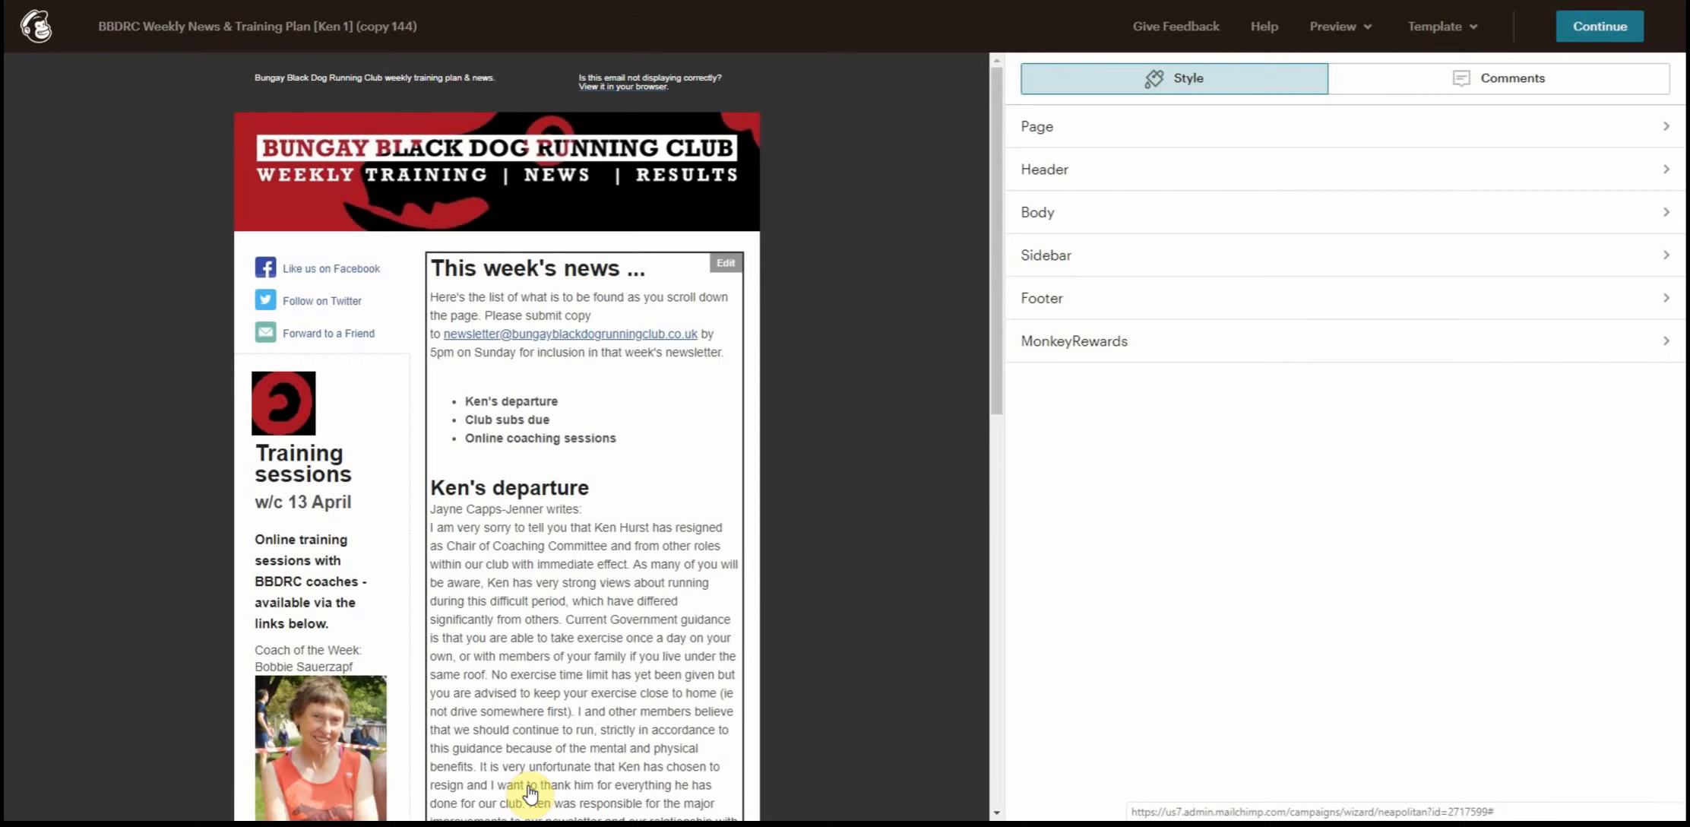
click(320, 538)
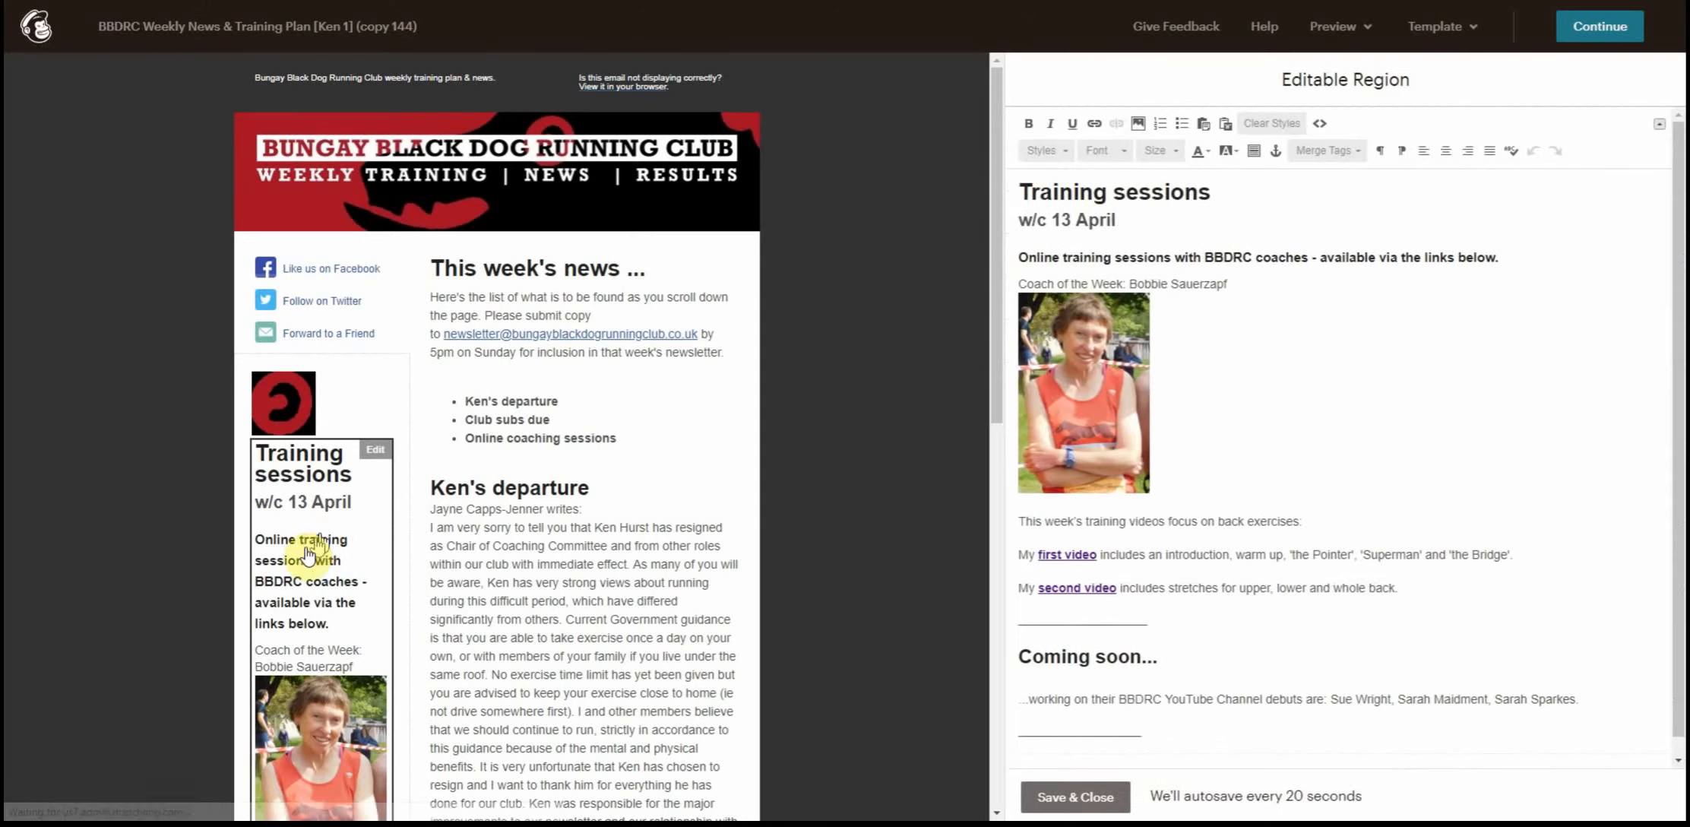
Change the week-commencing date under the Training sessions heading to "w/c 20 April".
click(1073, 219)
key(BackSpace)
key(BackSpace)
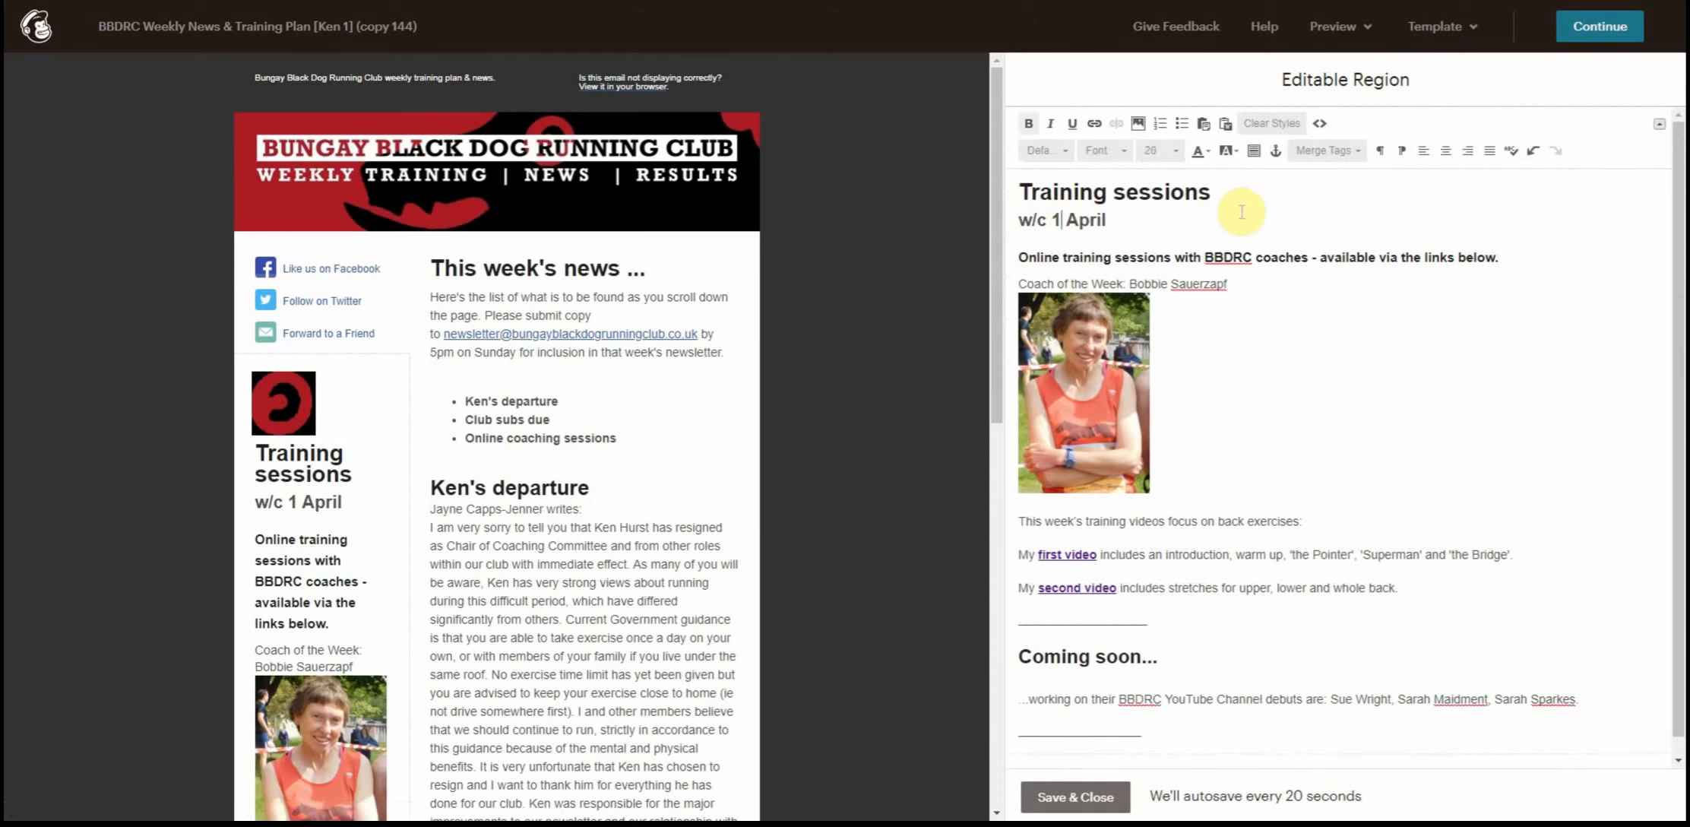
text(20)
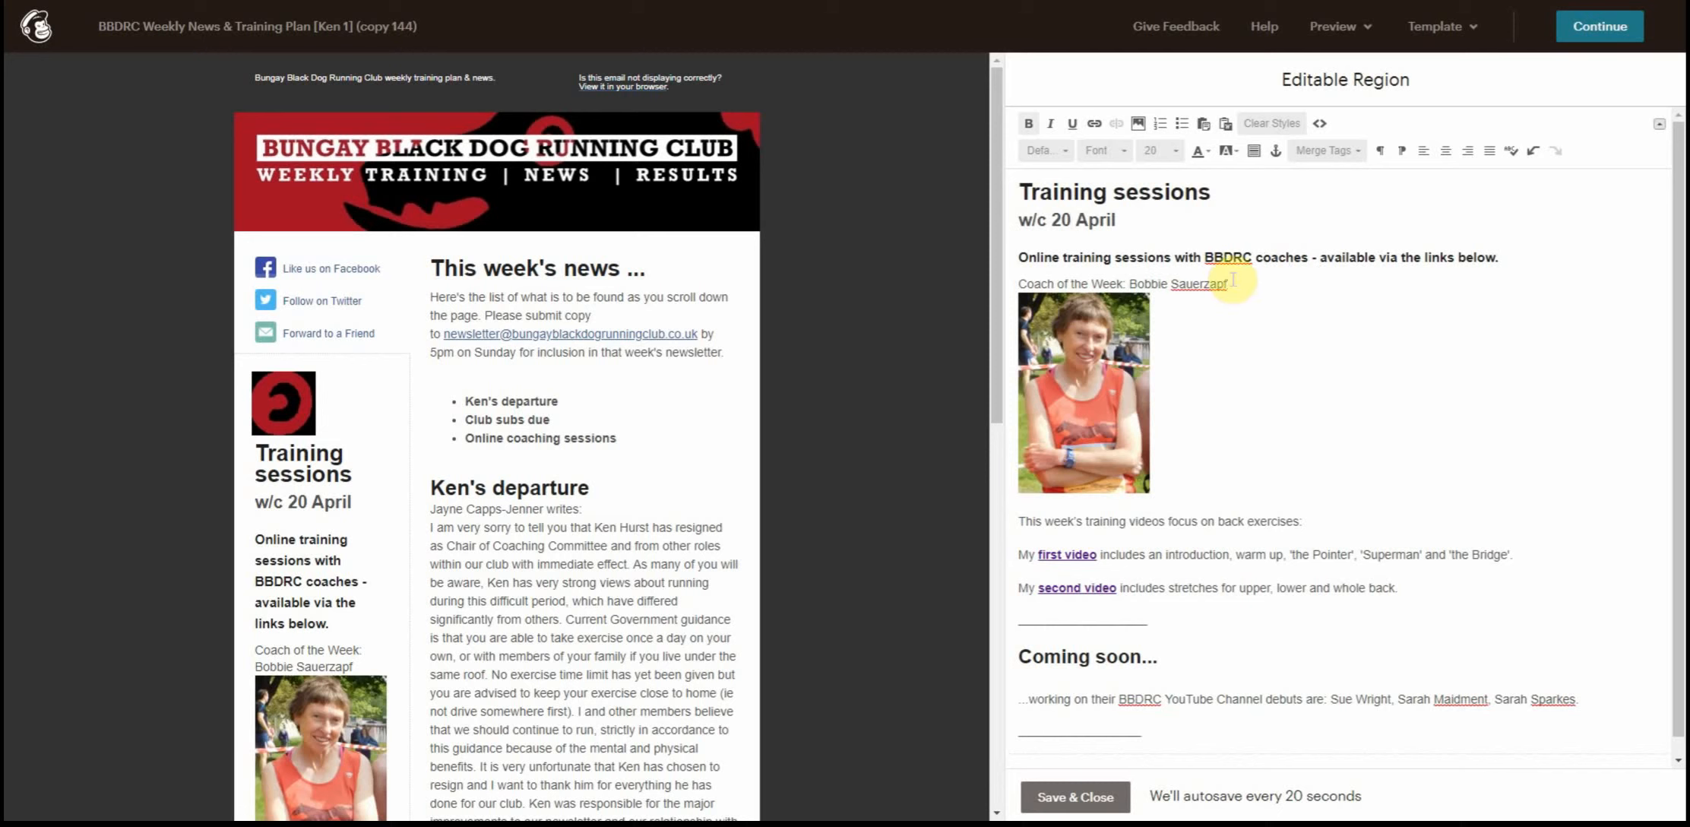
Replace the Coach of the Week's name with the placeholder "XXX" and delete the coach's photo.
drag(1227, 284, 1130, 283)
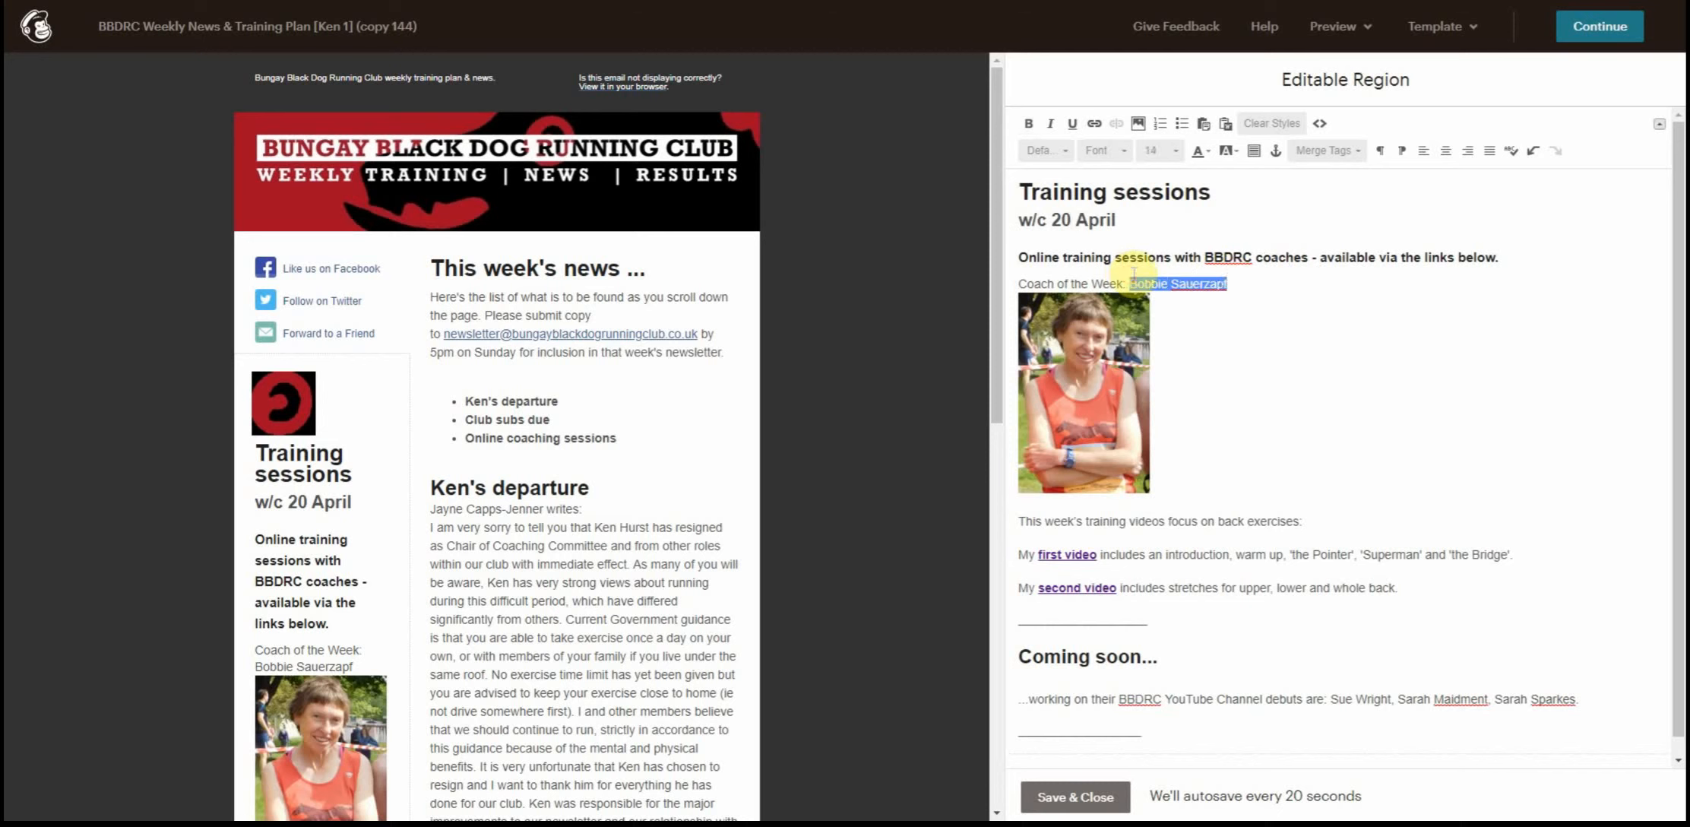
text(XXX)
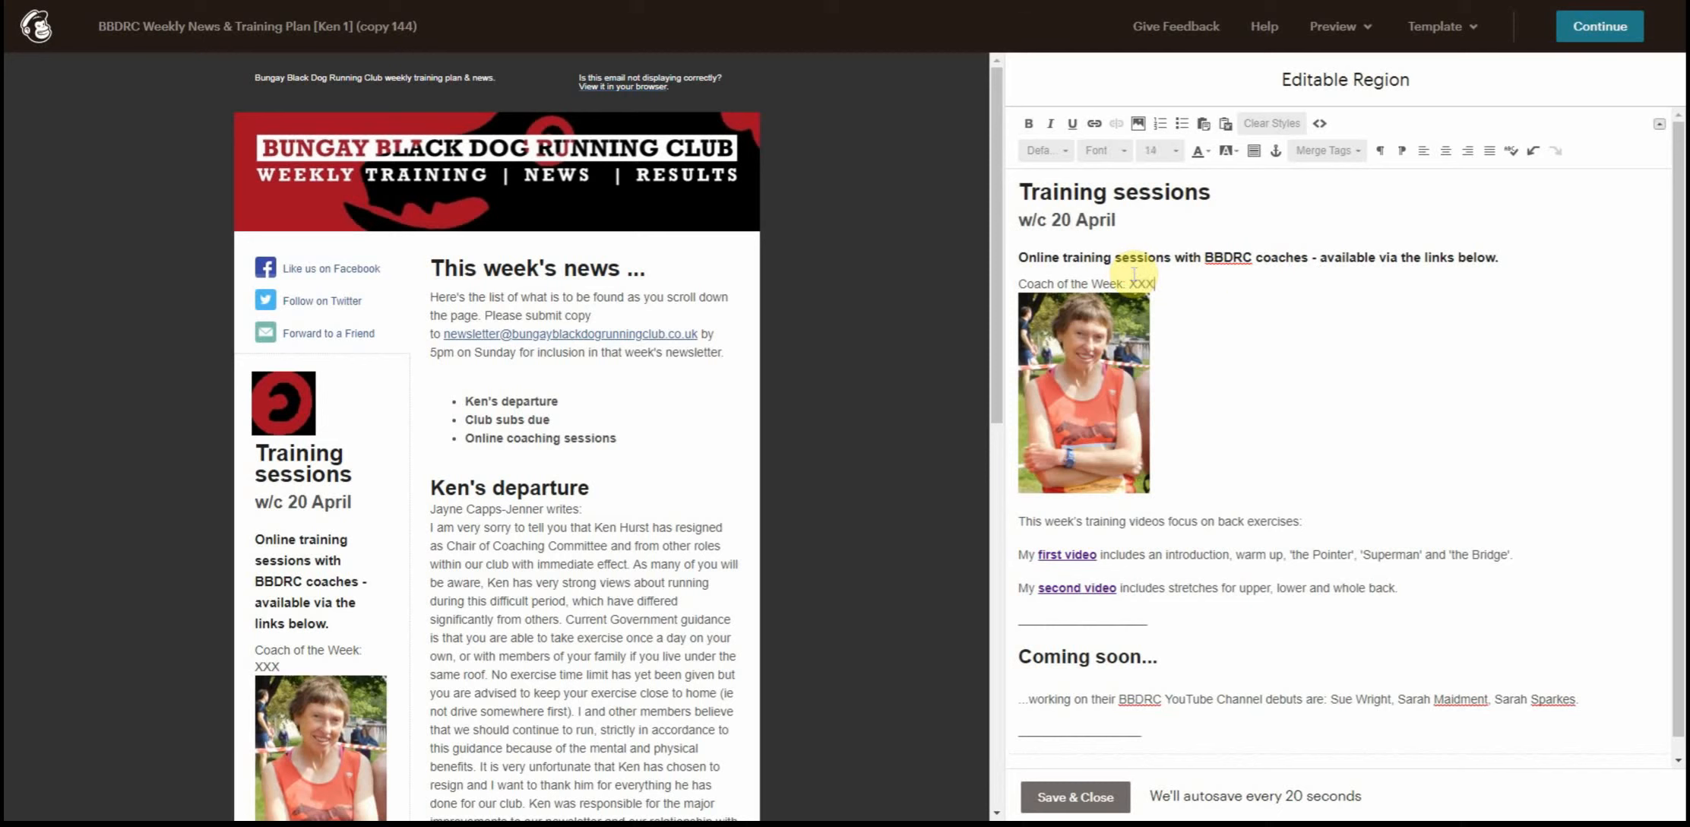
click(1094, 338)
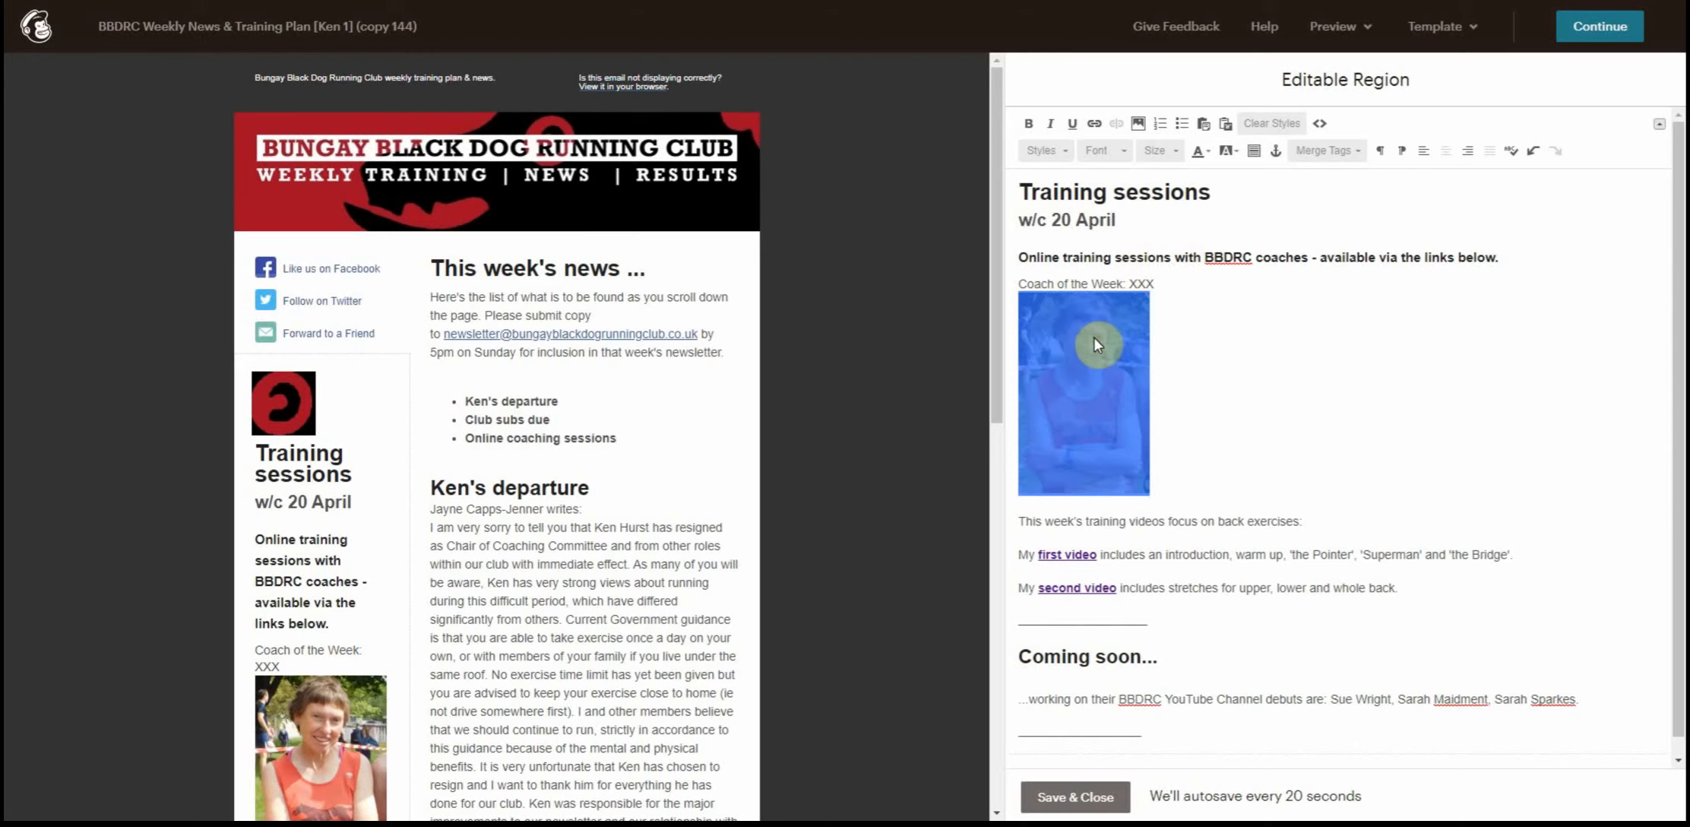
key(Delete)
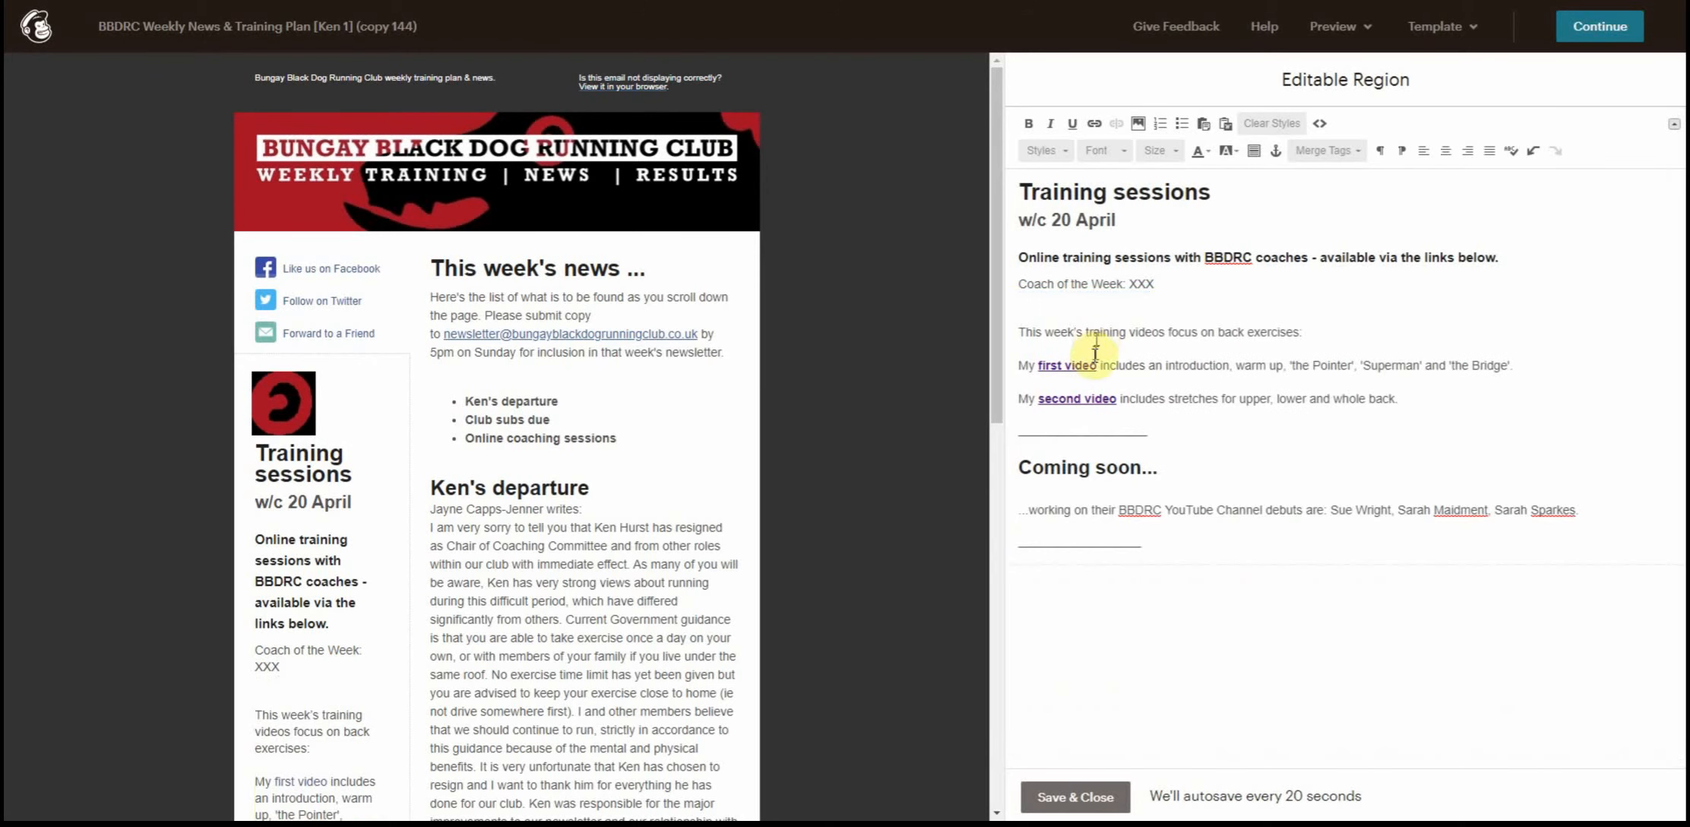
Replace the two video description lines with "xxx", and the phrase "focus on back exercises" with "xxx".
drag(1402, 398, 1035, 370)
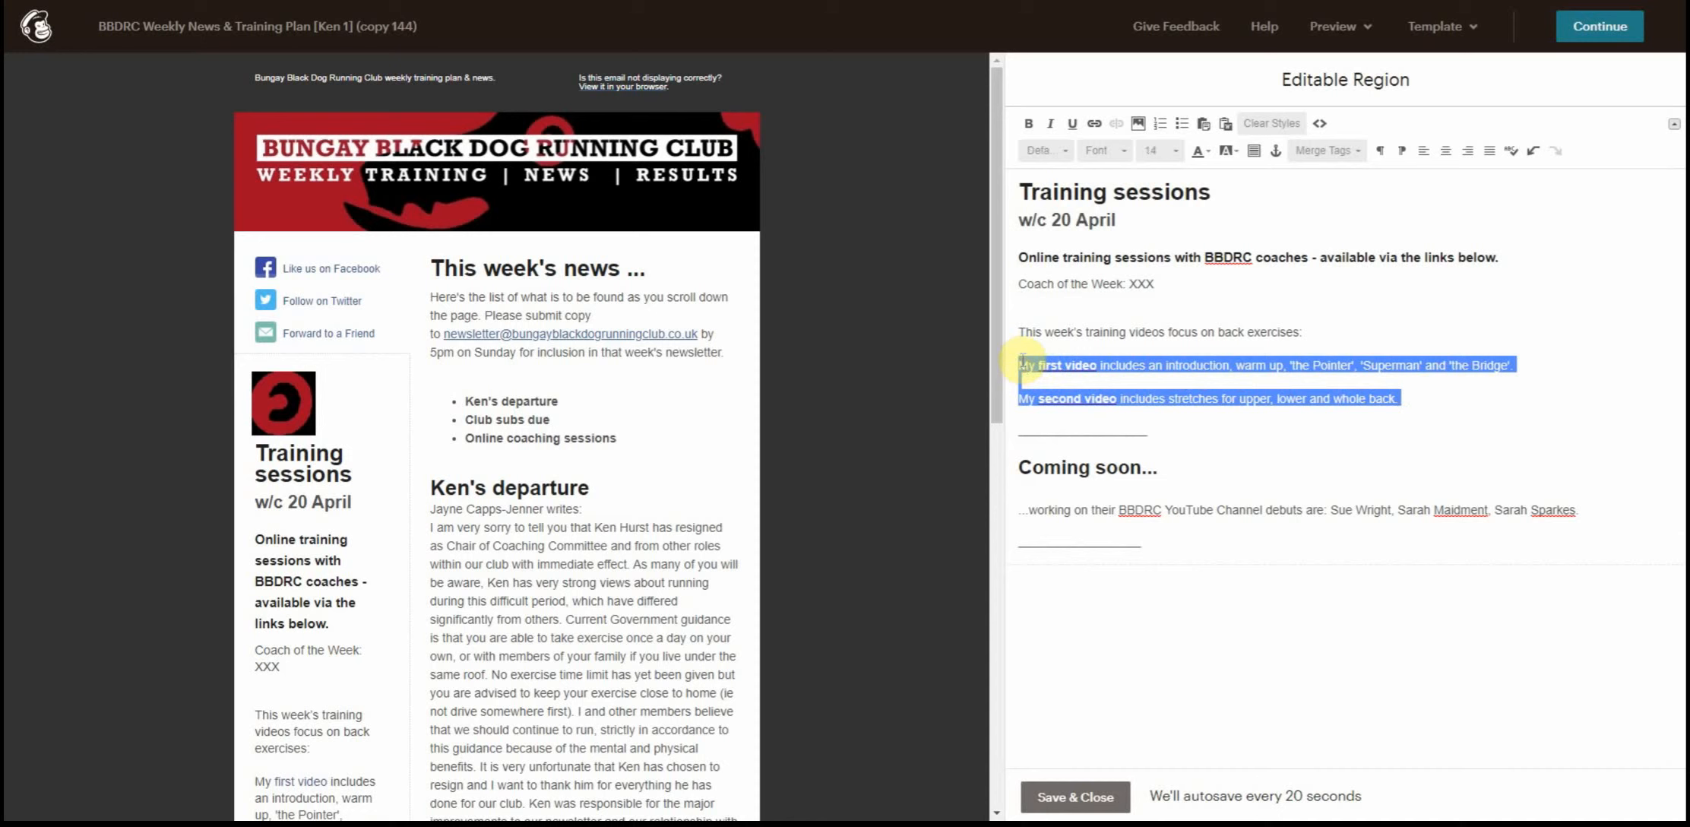
text(xxx)
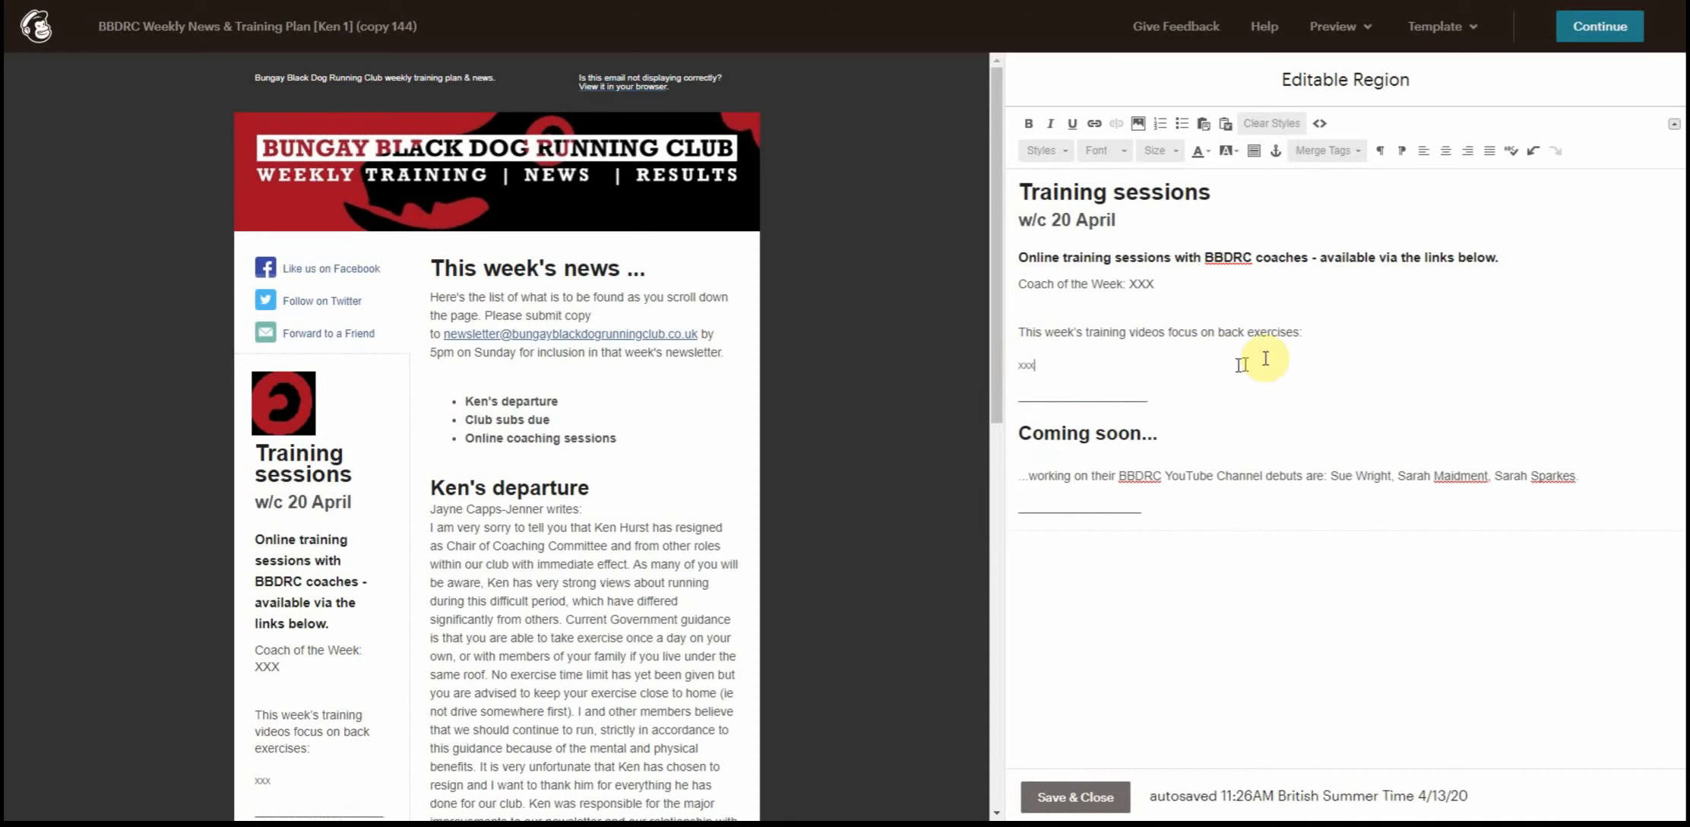
click(1292, 334)
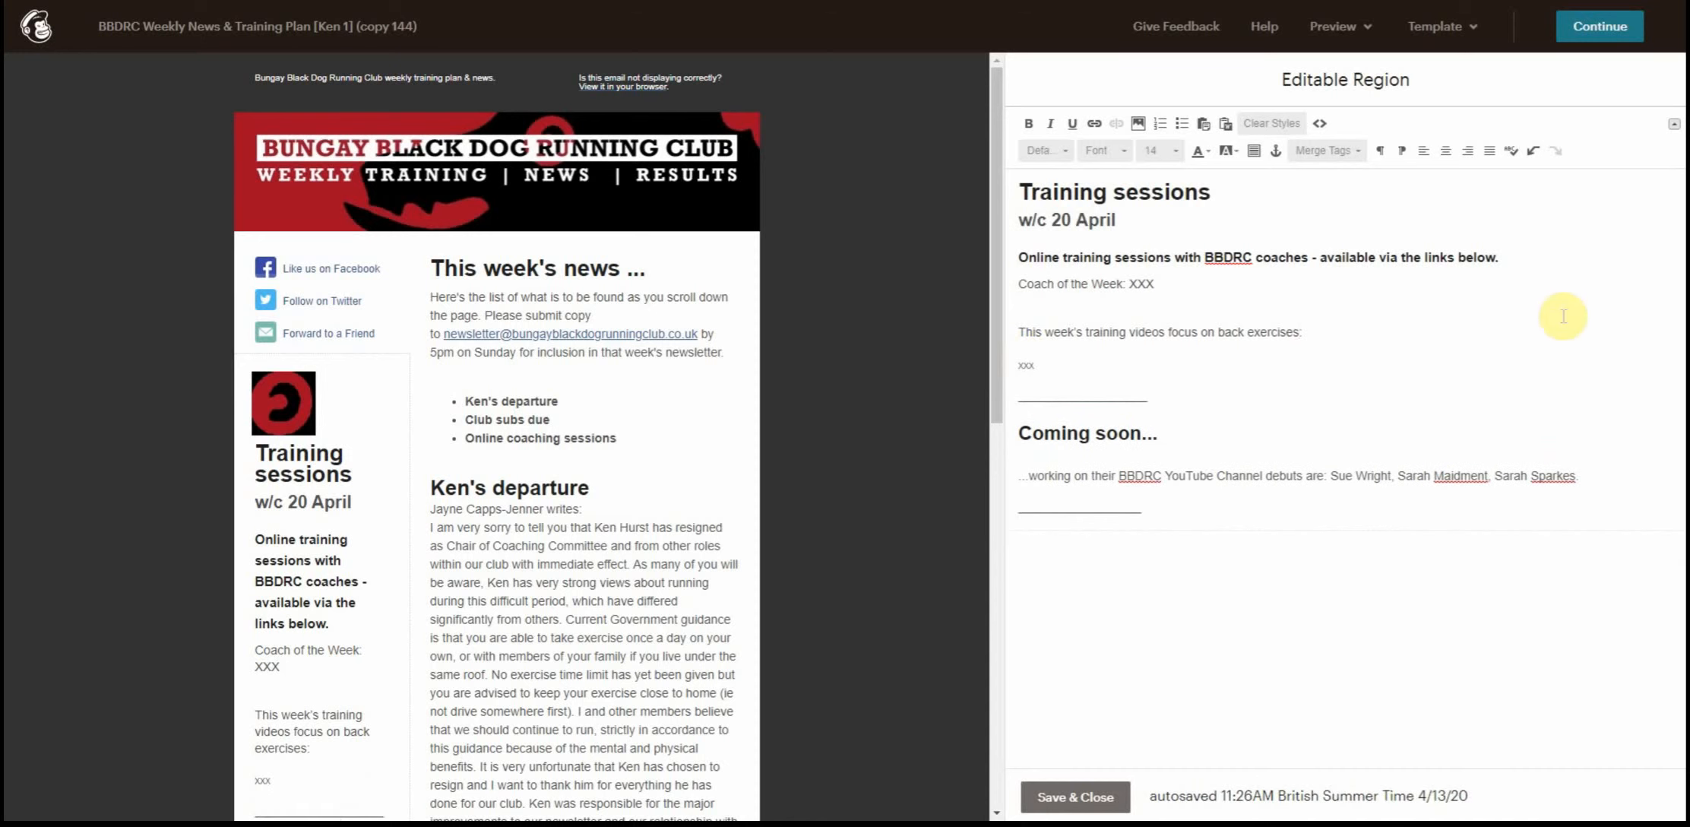
key(ctrl+shift+Left)
key(ctrl+shift+Left)
key(ctrl+shift+Left)
key(ctrl+shift+Left)
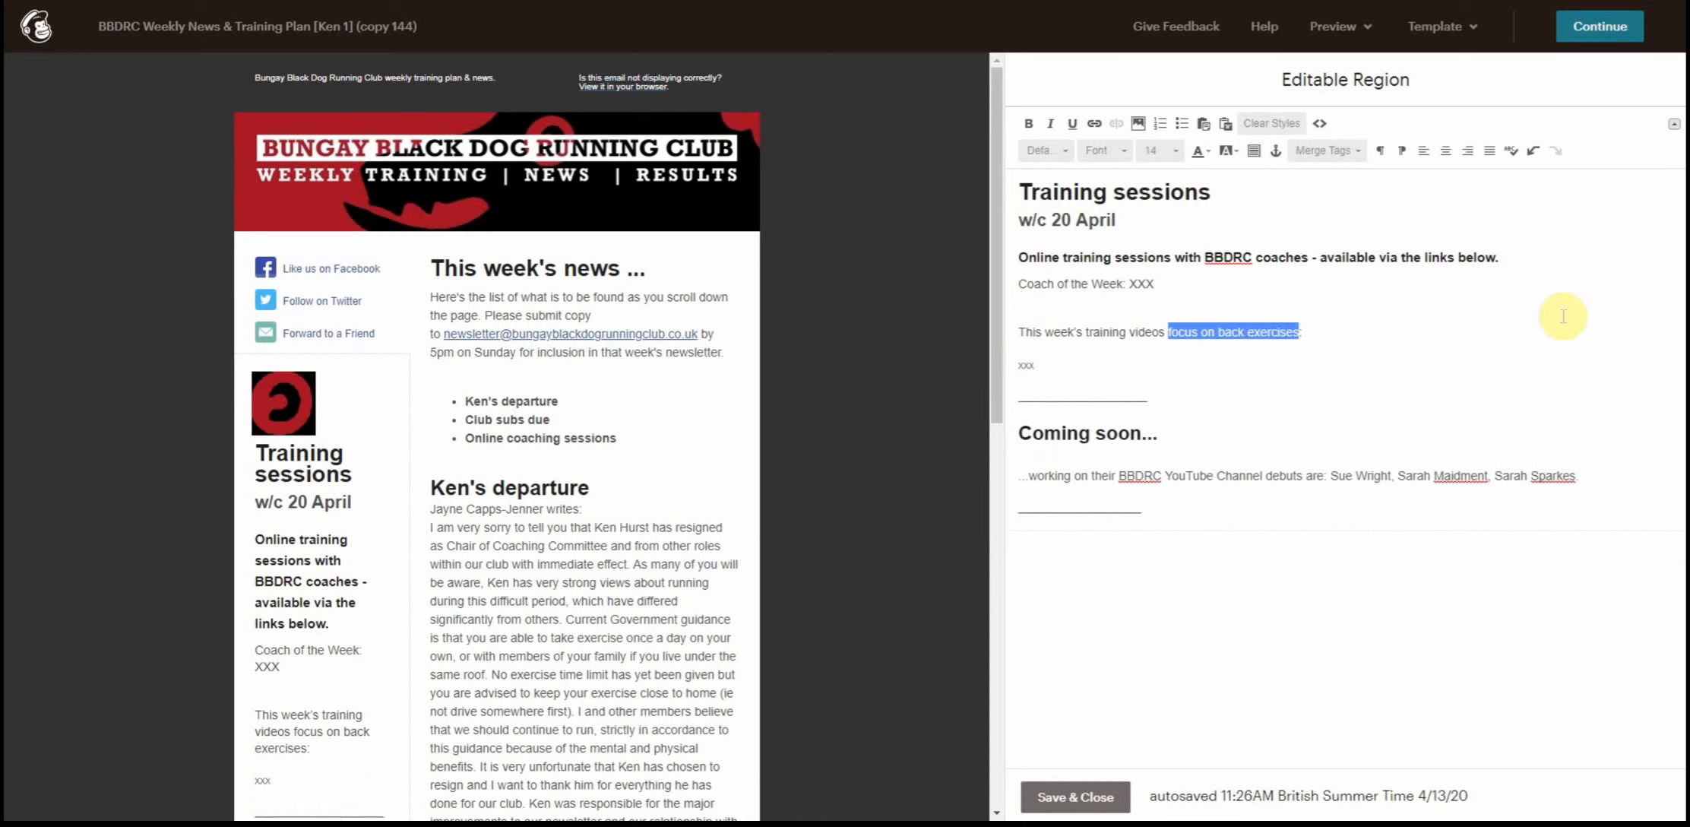
text(xxx)
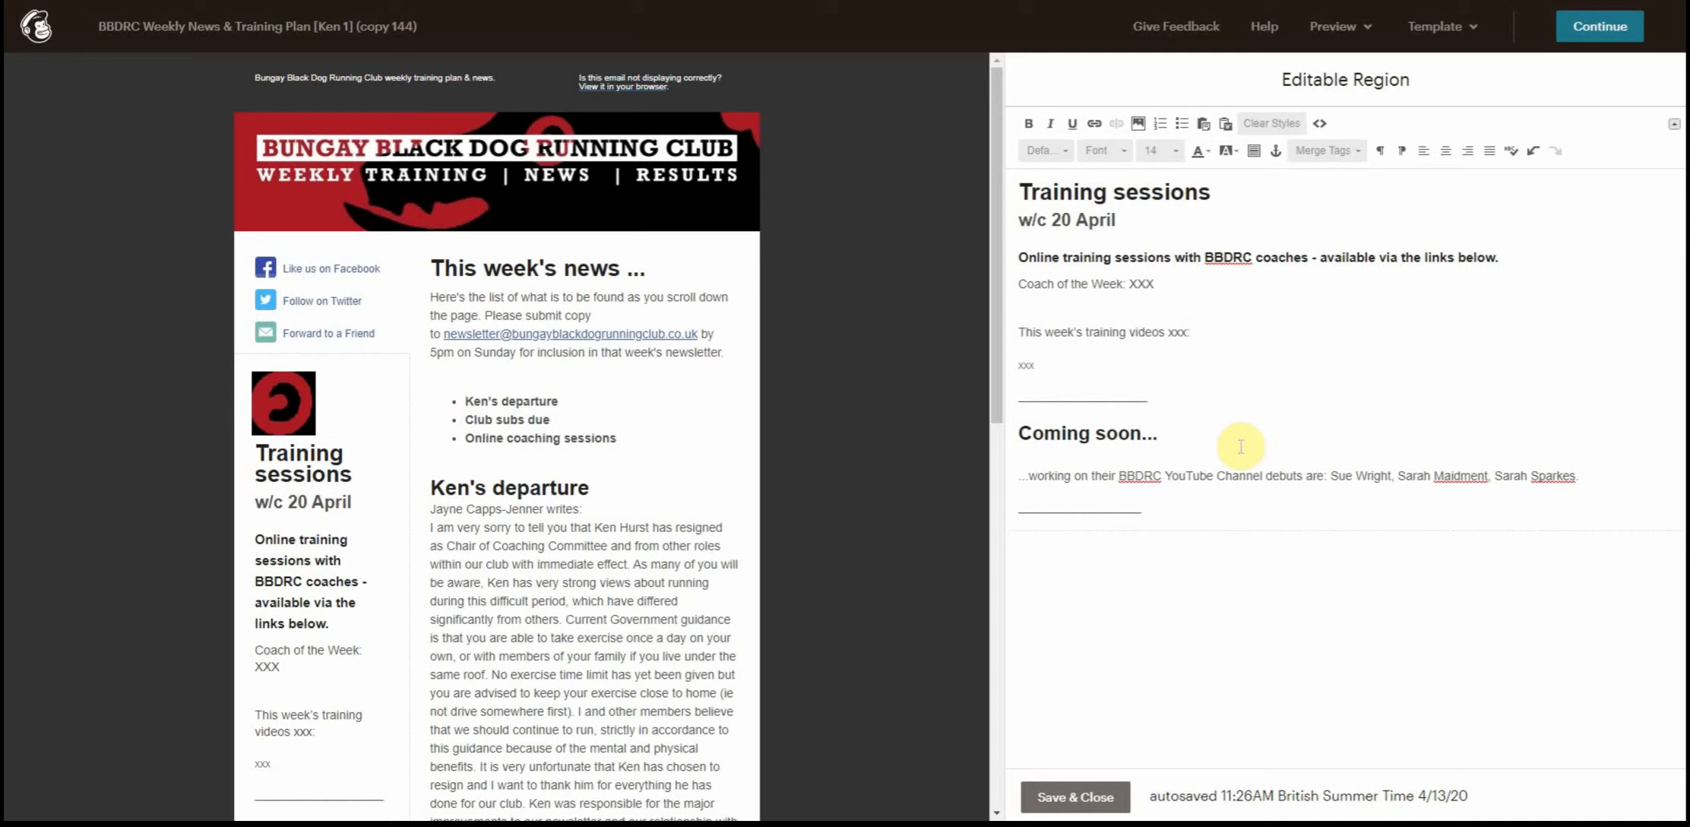
Save and close the edited Training sessions block.
key(BackSpace)
key(BackSpace)
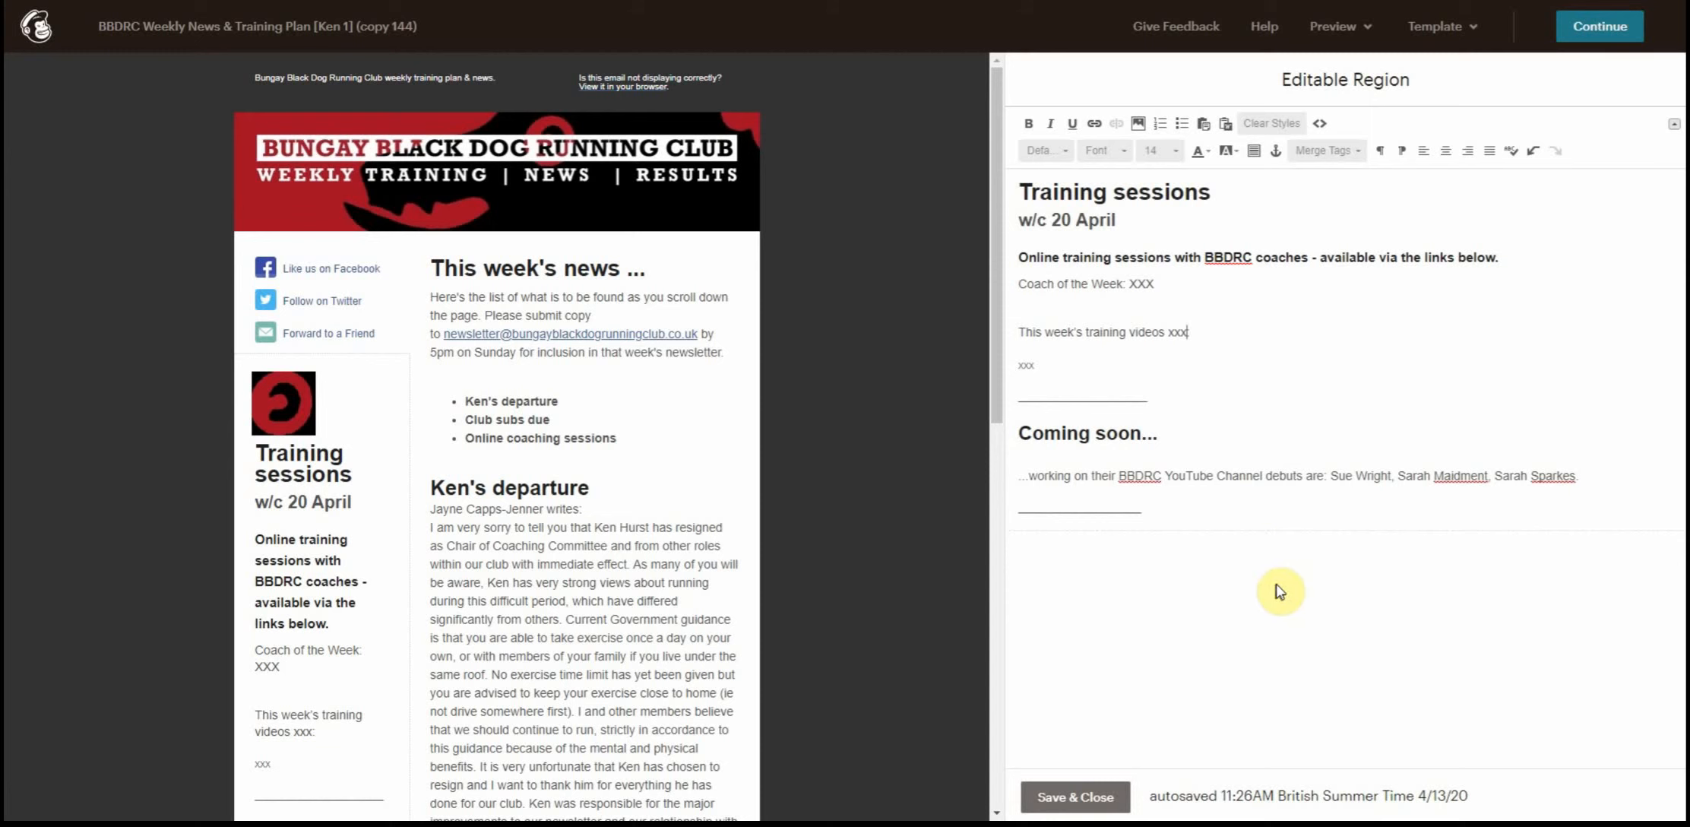
click(1088, 797)
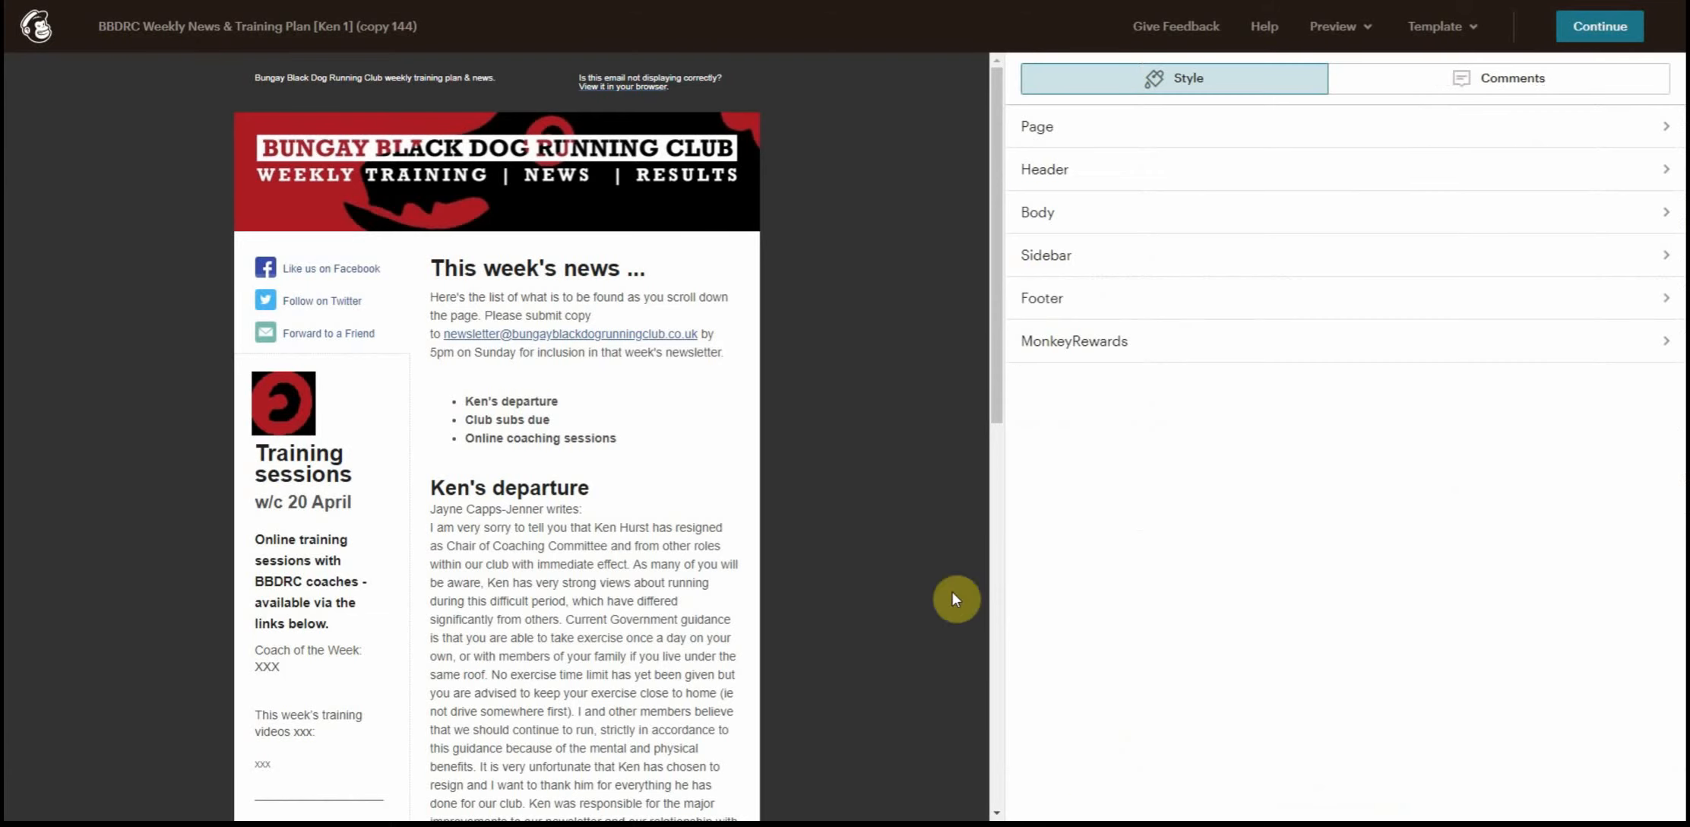
Open the "This week's news" block for editing and replace the first bullet in its contents list with "AAA".
click(678, 455)
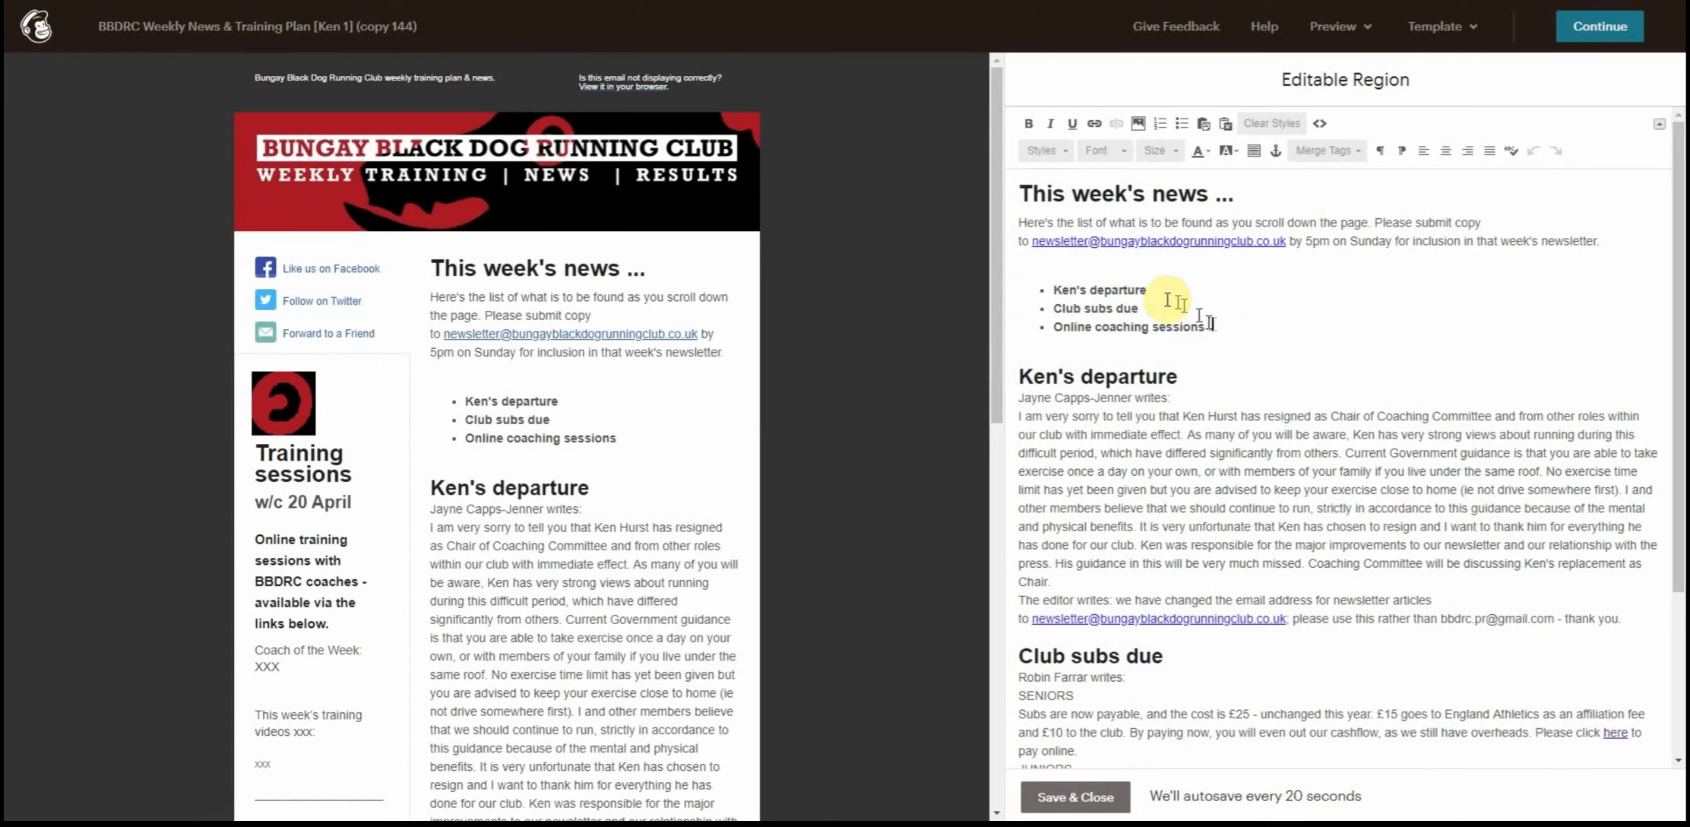
drag(1170, 288, 1056, 285)
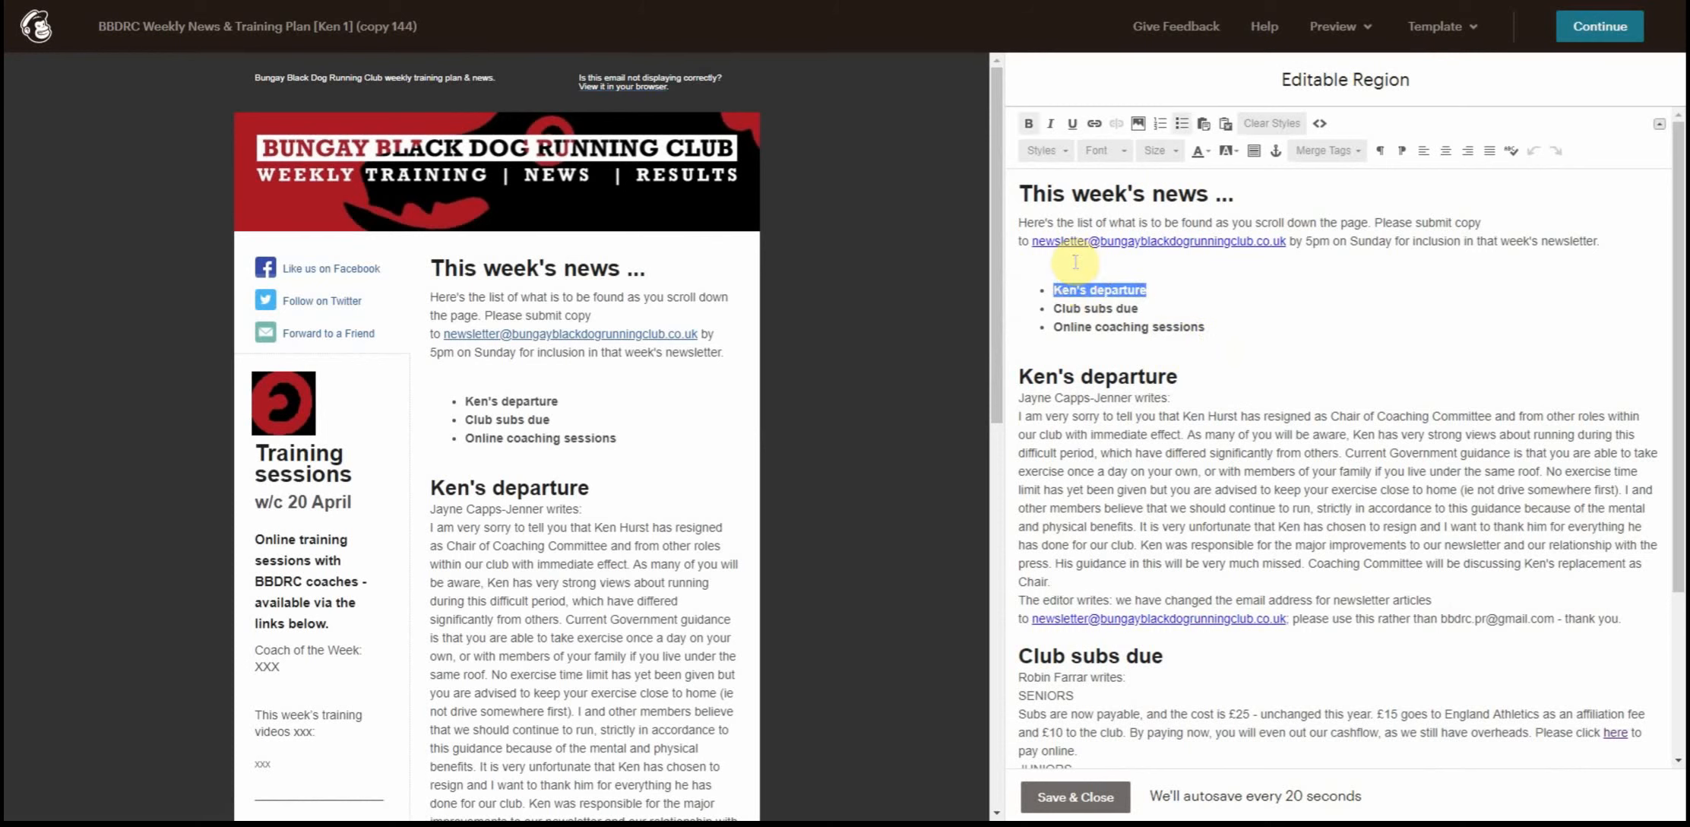
text(AAA)
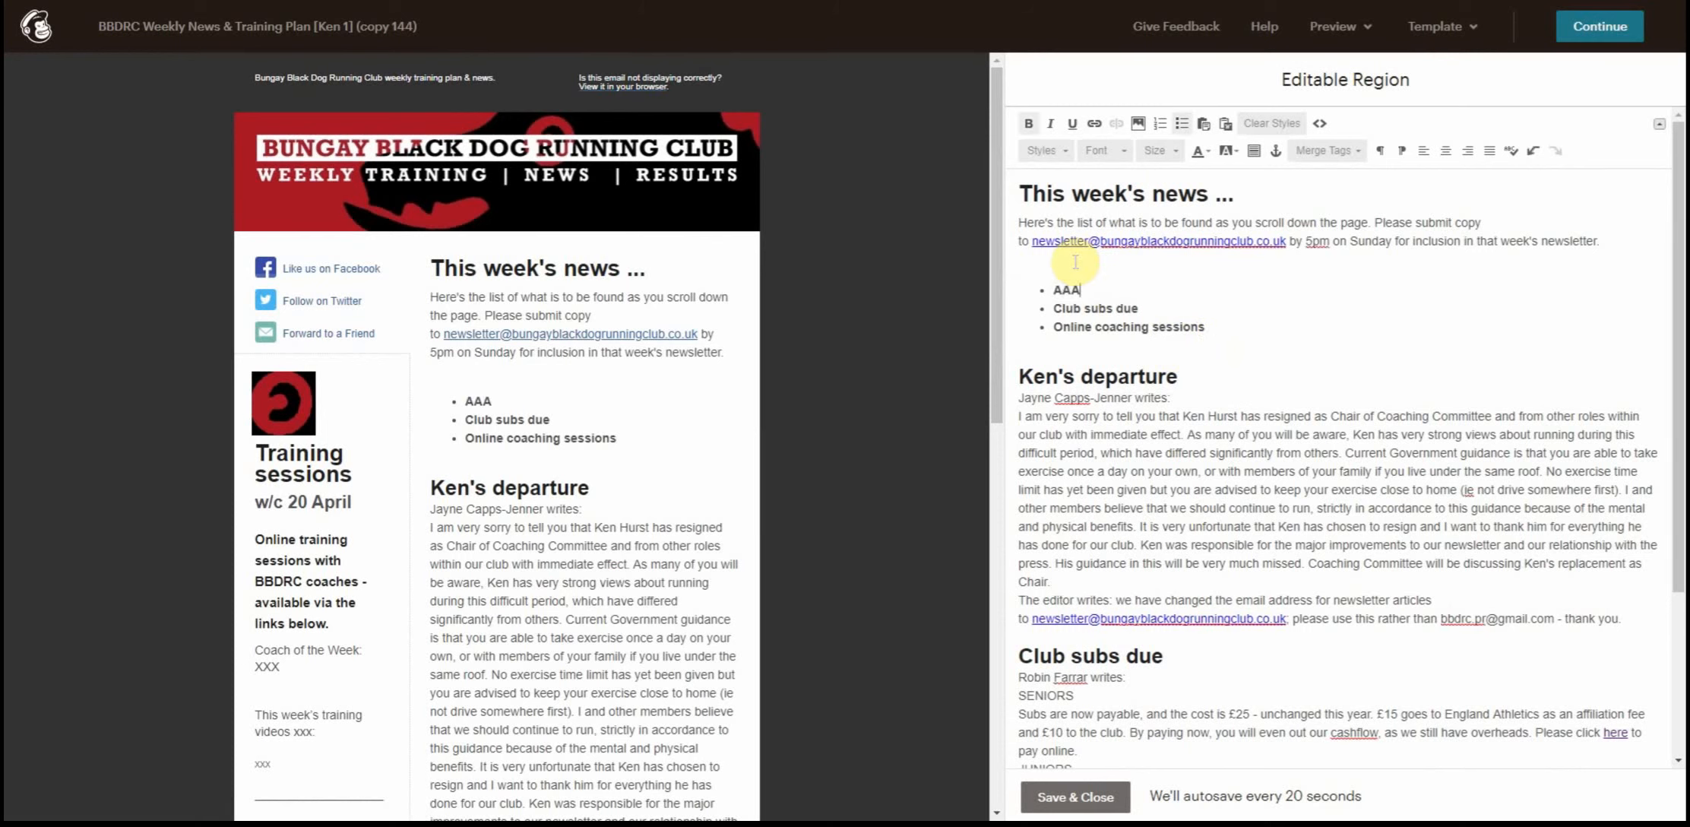
key(ctrl+shift+Right)
key(ctrl+shift+Right)
key(ctrl+shift+Right)
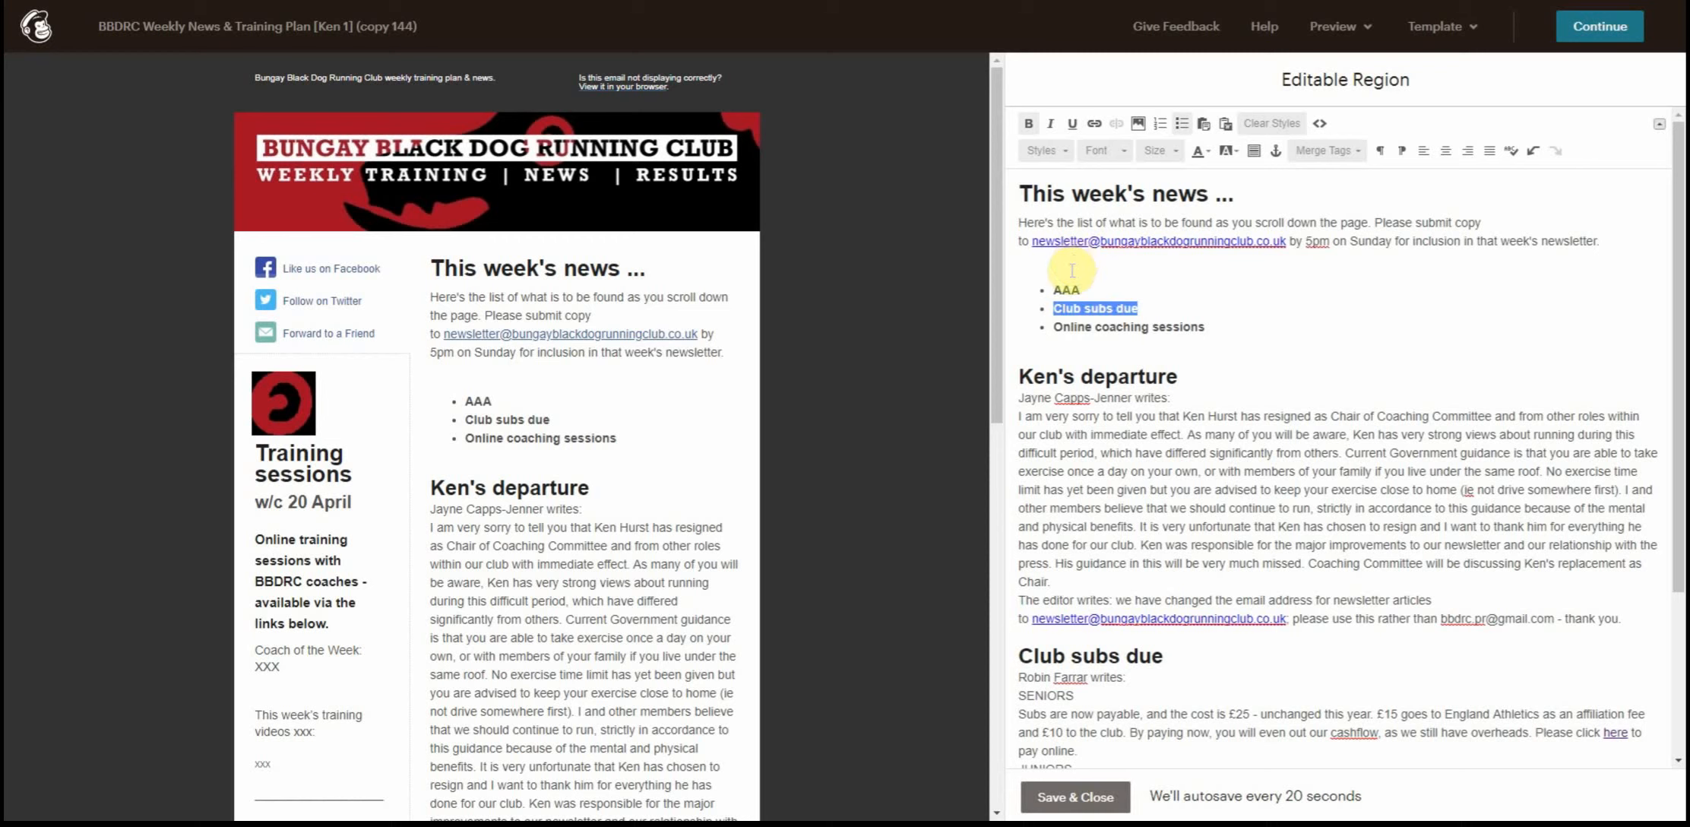
click(1092, 290)
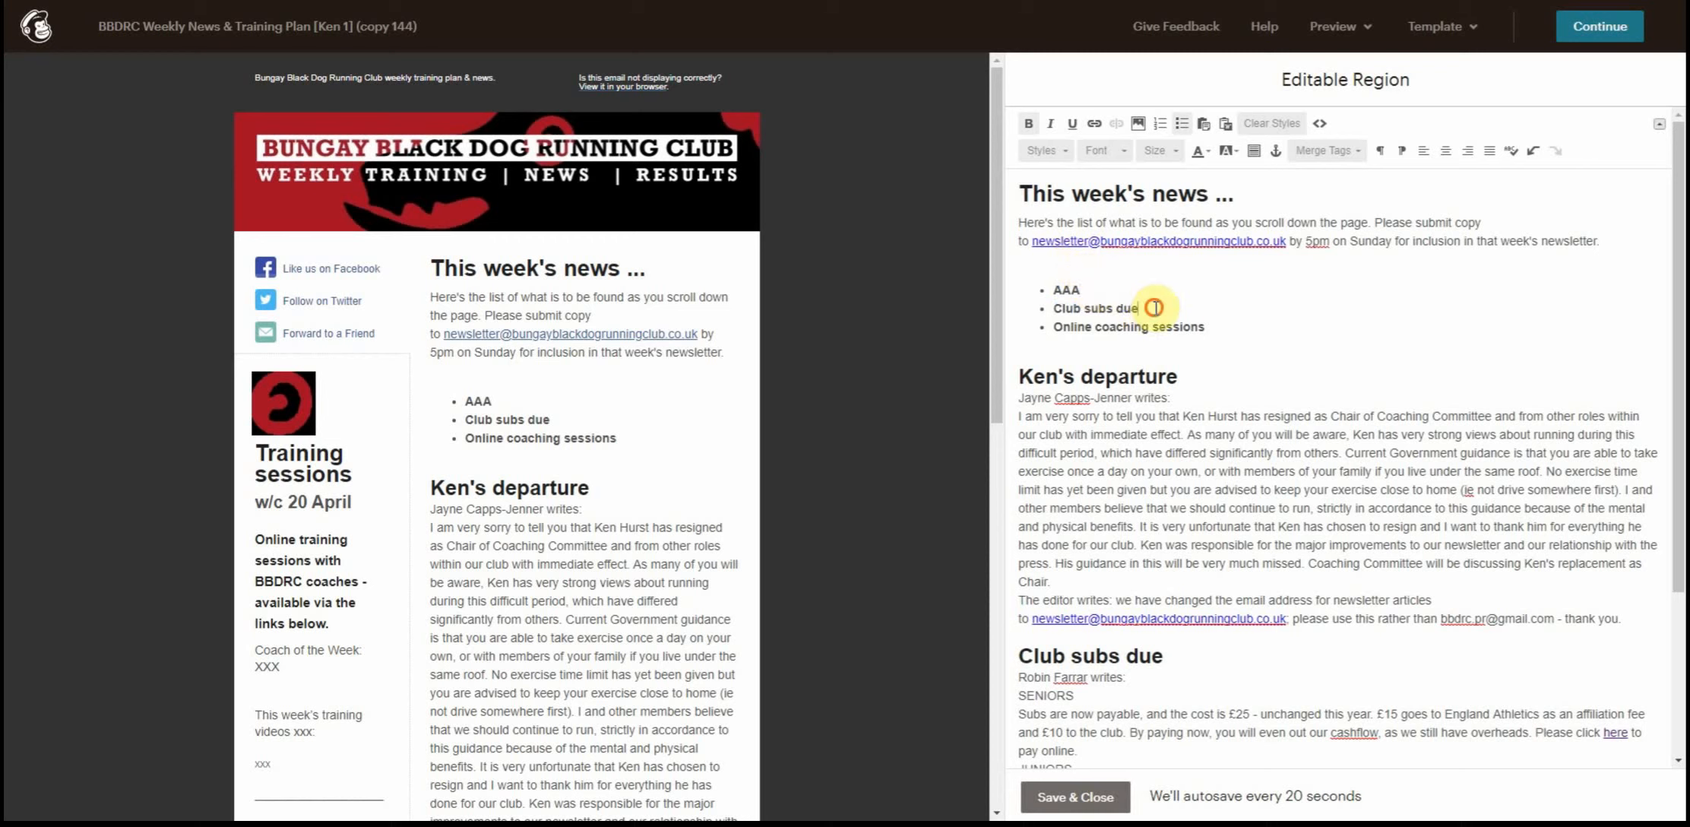
drag(1154, 308, 1053, 302)
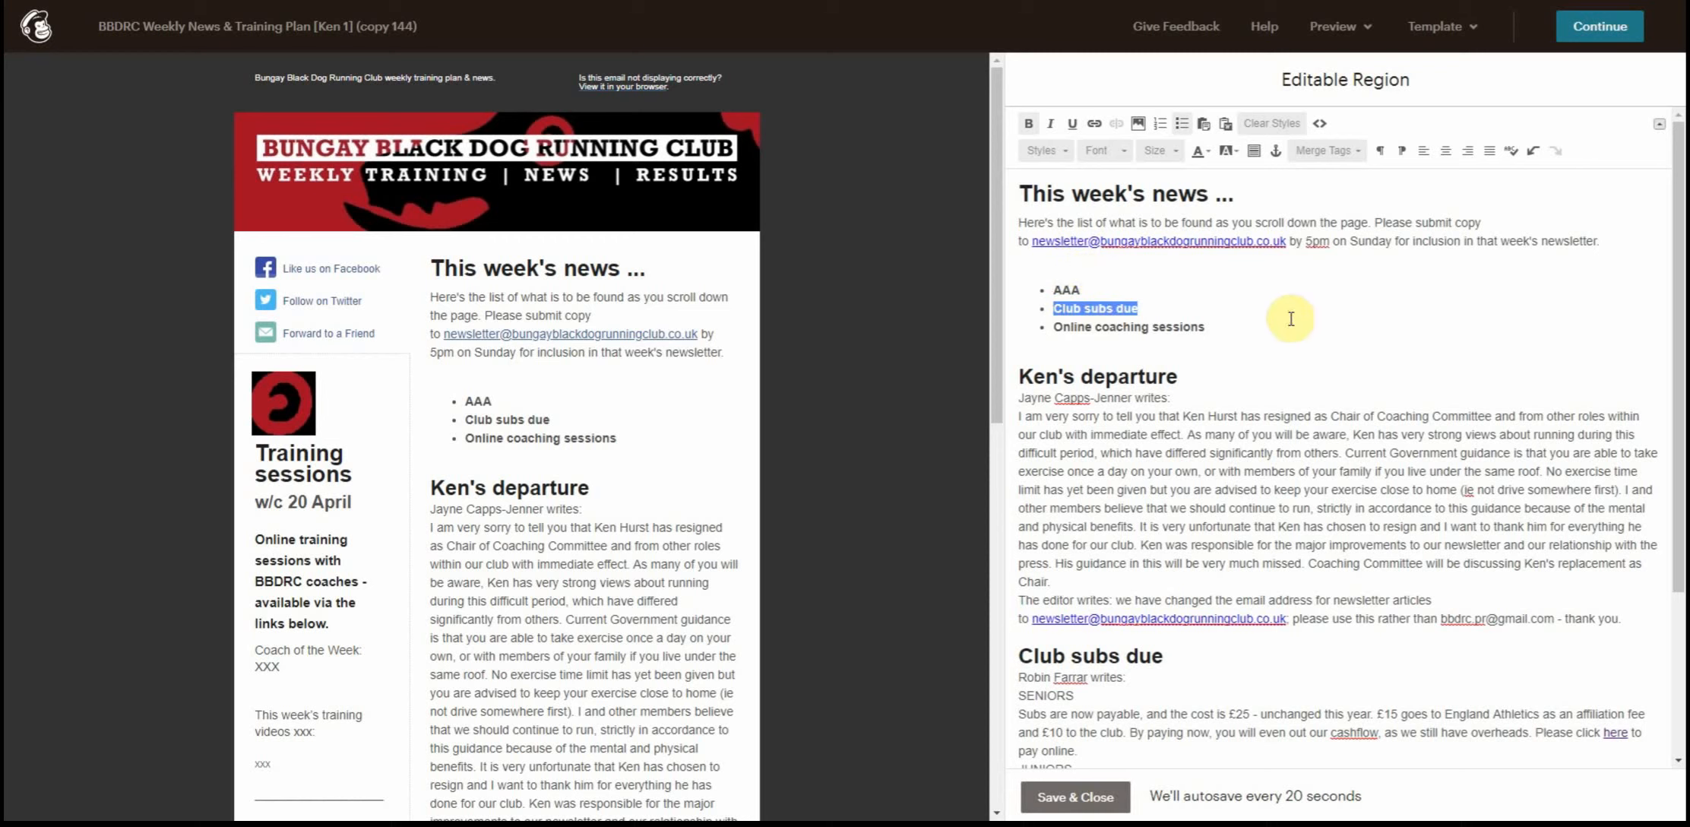
scroll(1369, 668, down, 3)
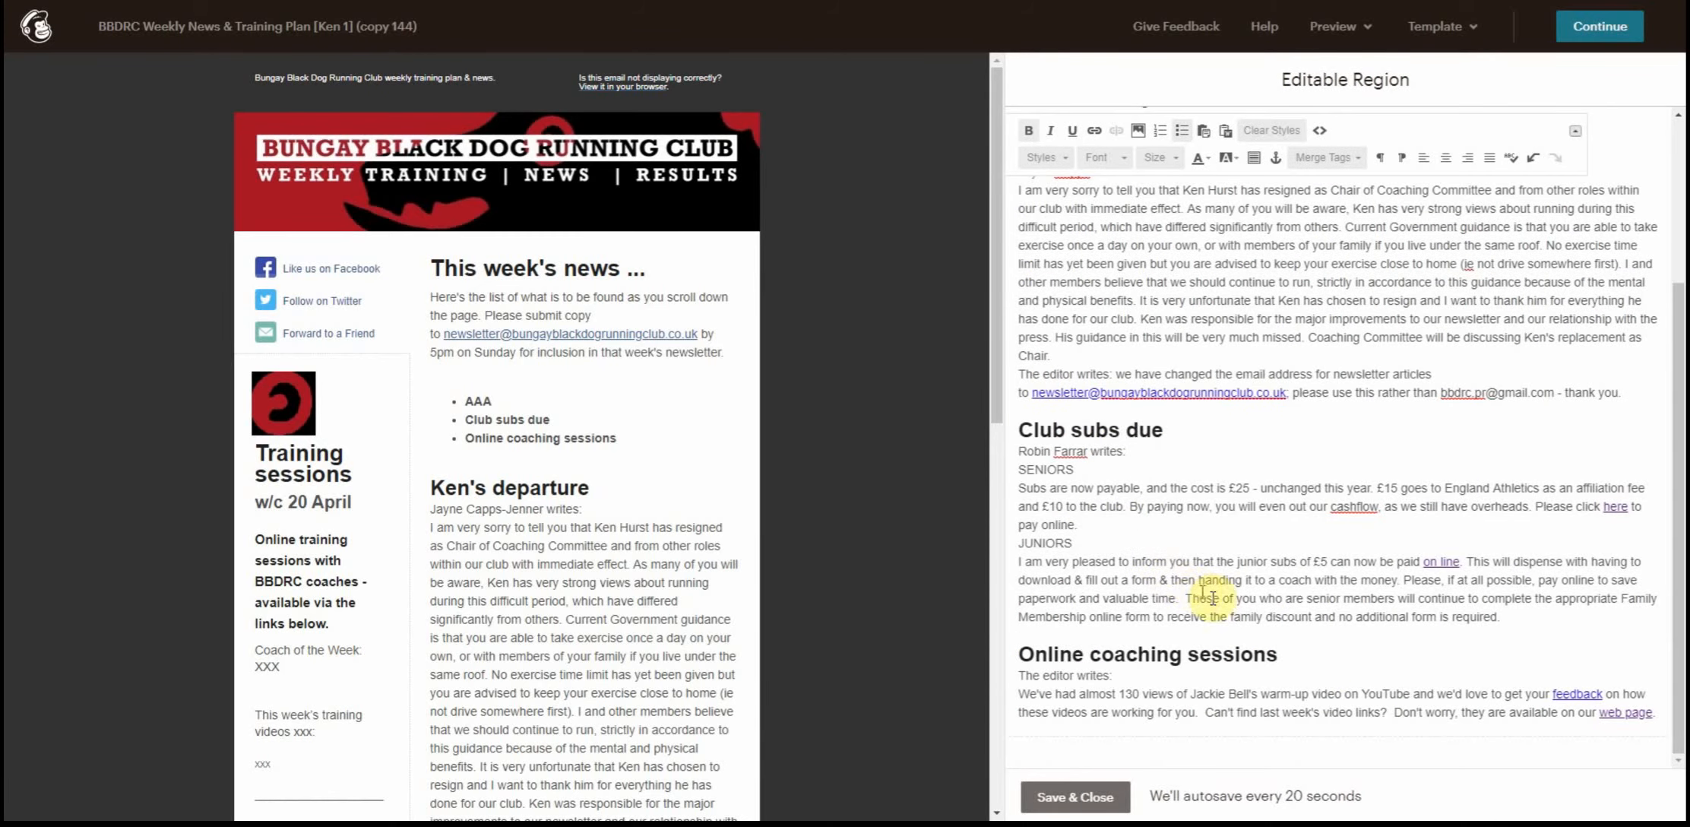
scroll(1246, 611, up, 3)
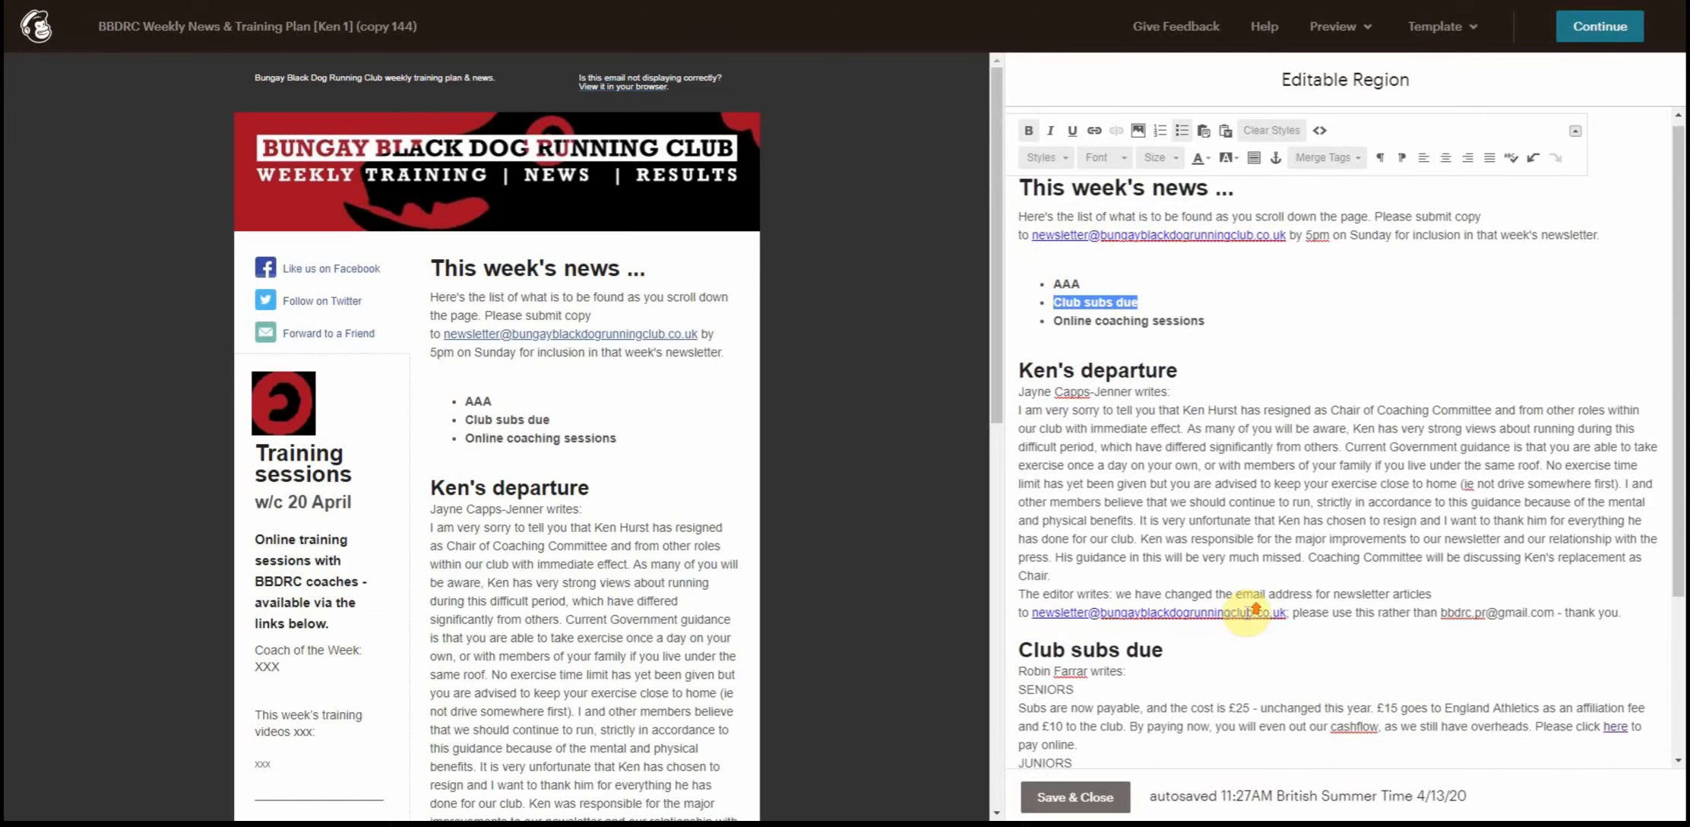
Replace the first news article's body text with "xxx" and its heading with "AAA".
drag(1634, 617, 1016, 415)
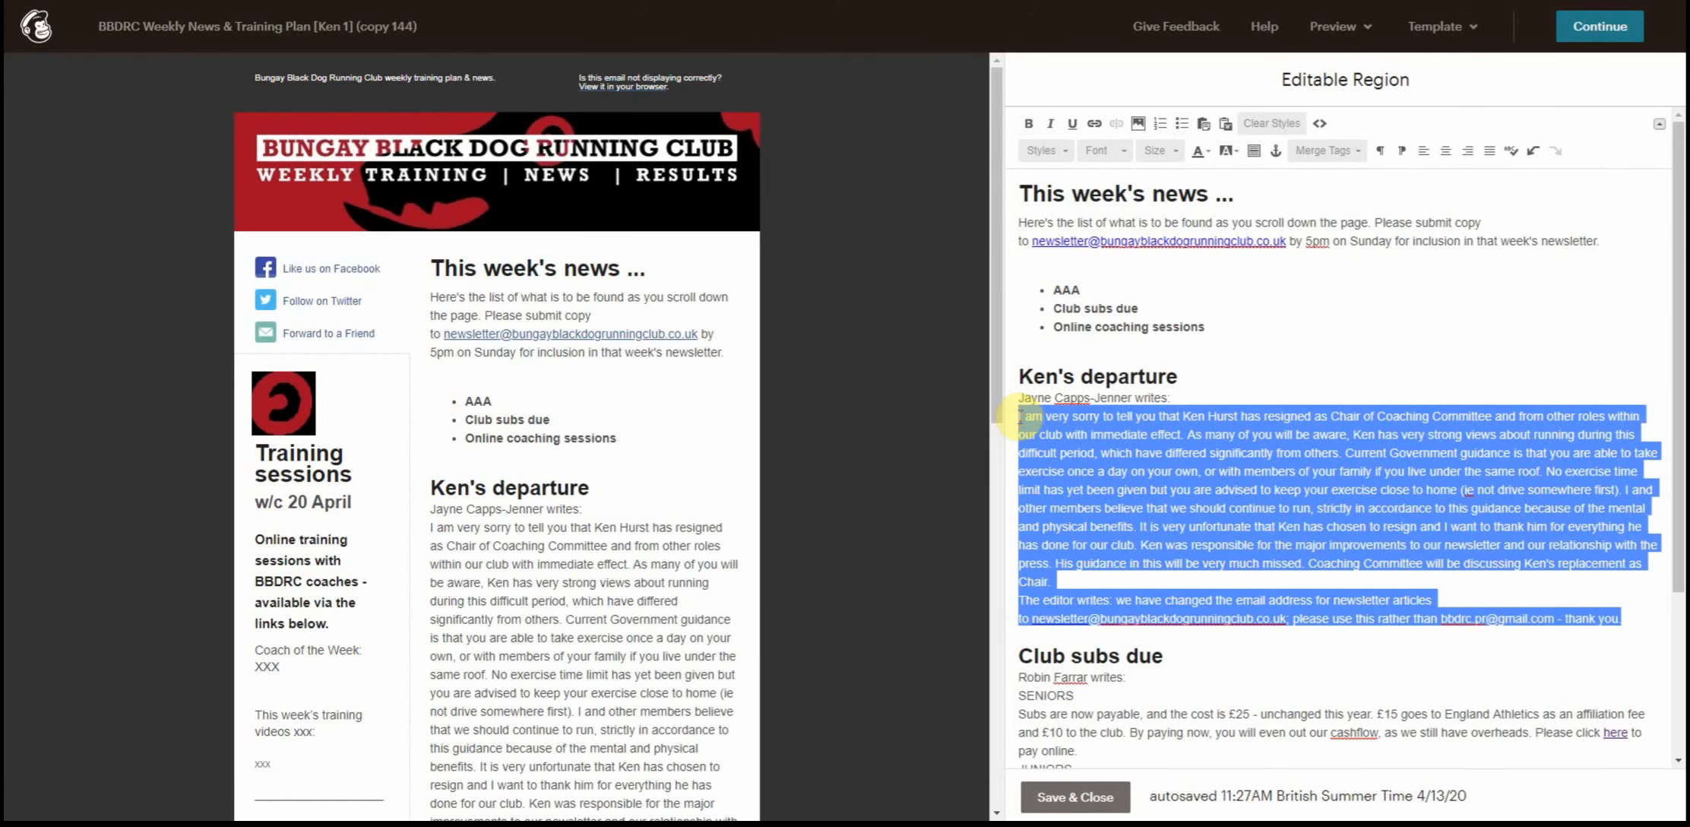
text(xxx)
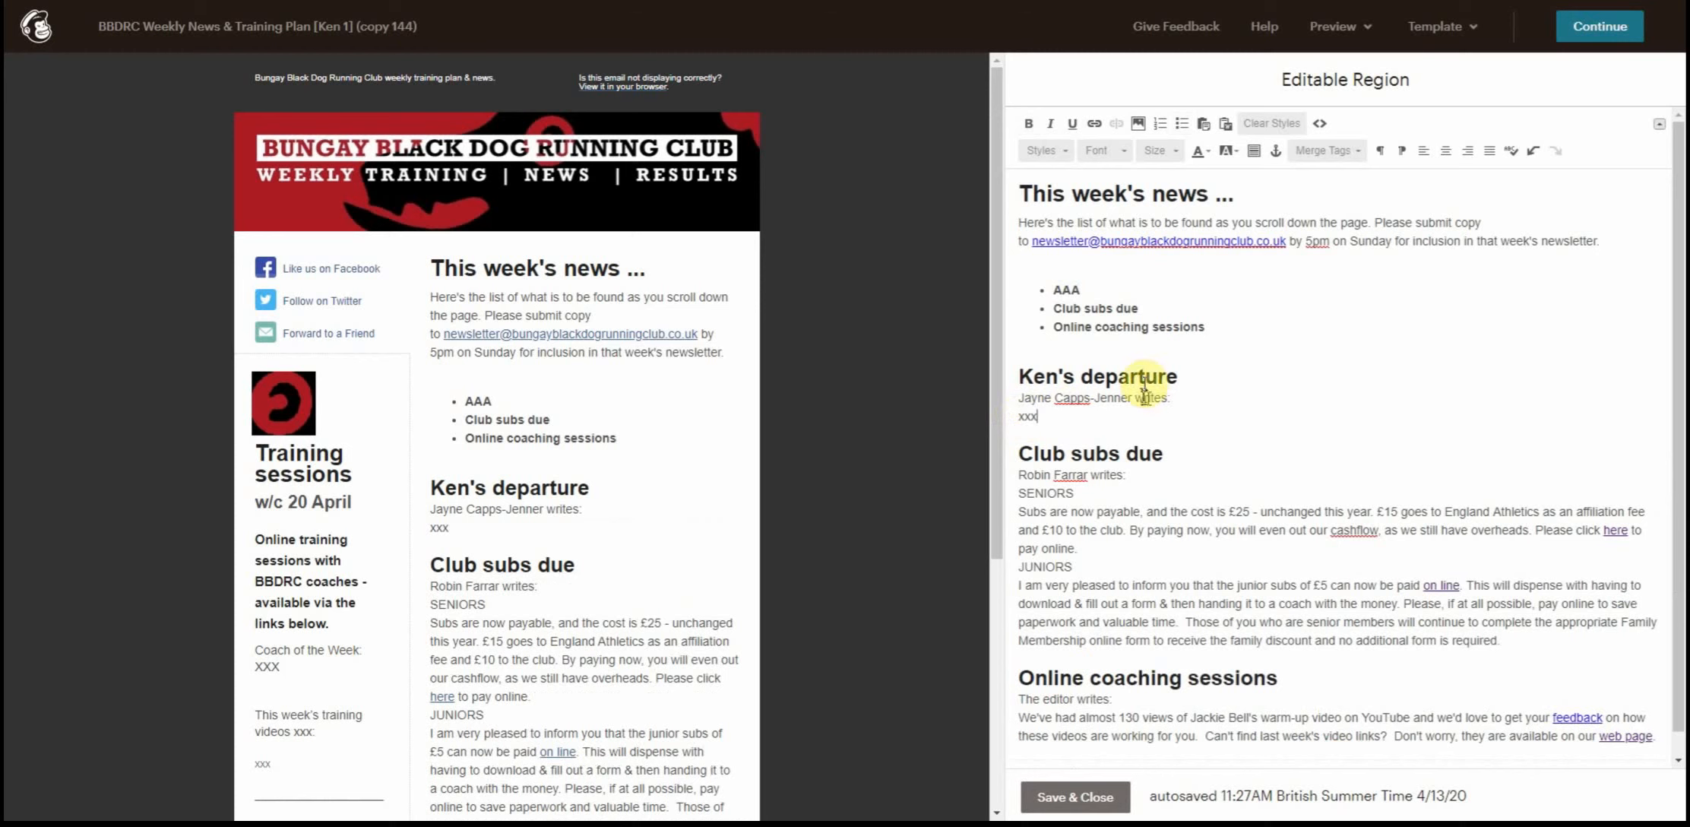
drag(1178, 376, 1019, 375)
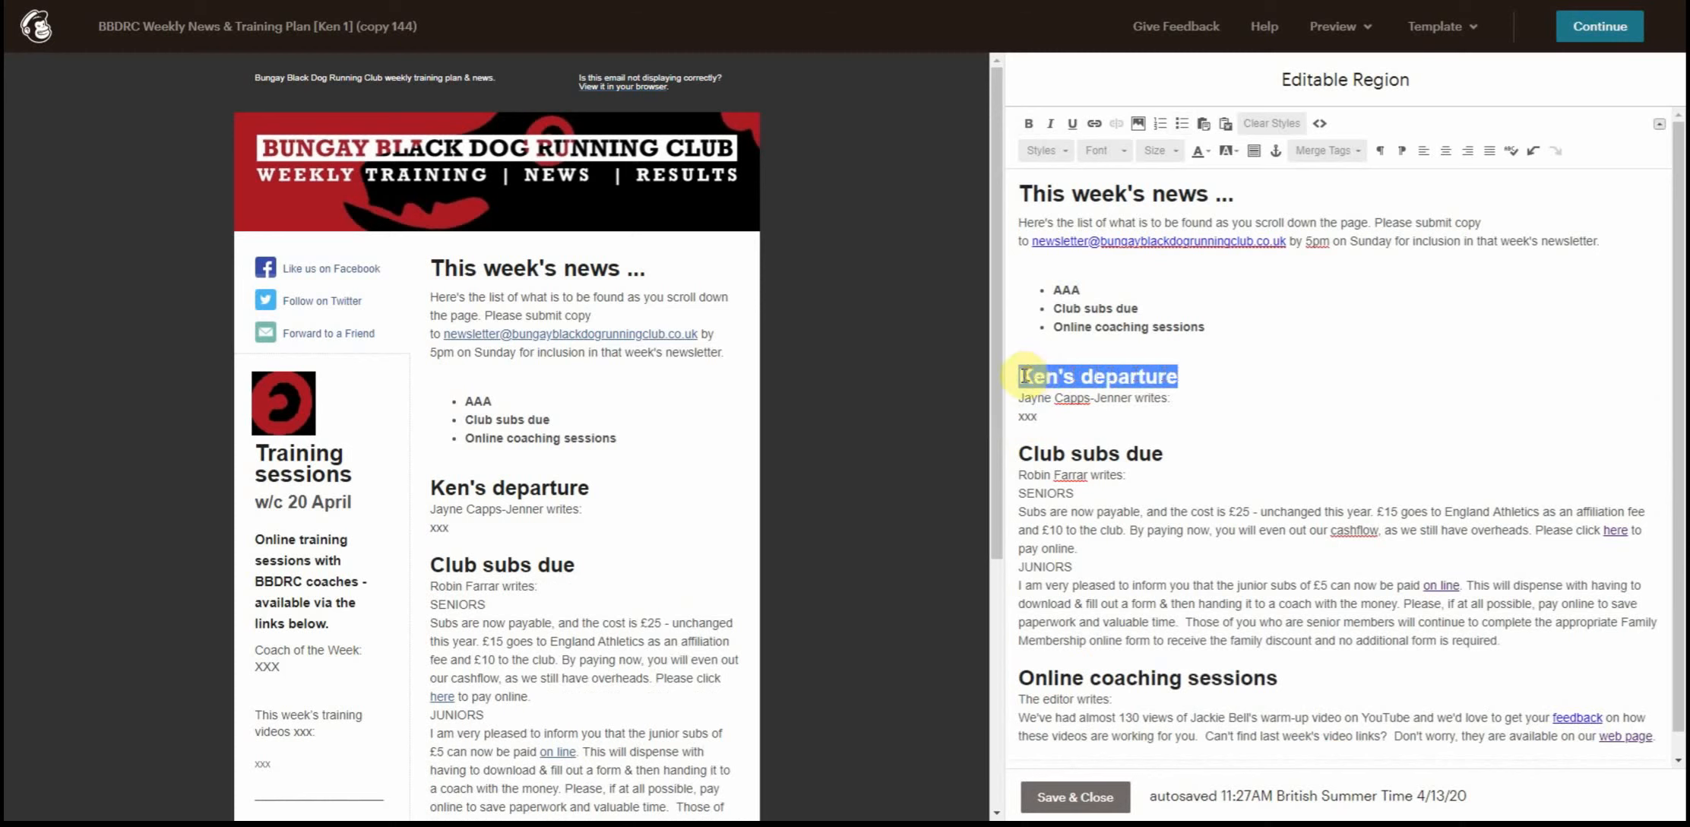
text(AAA)
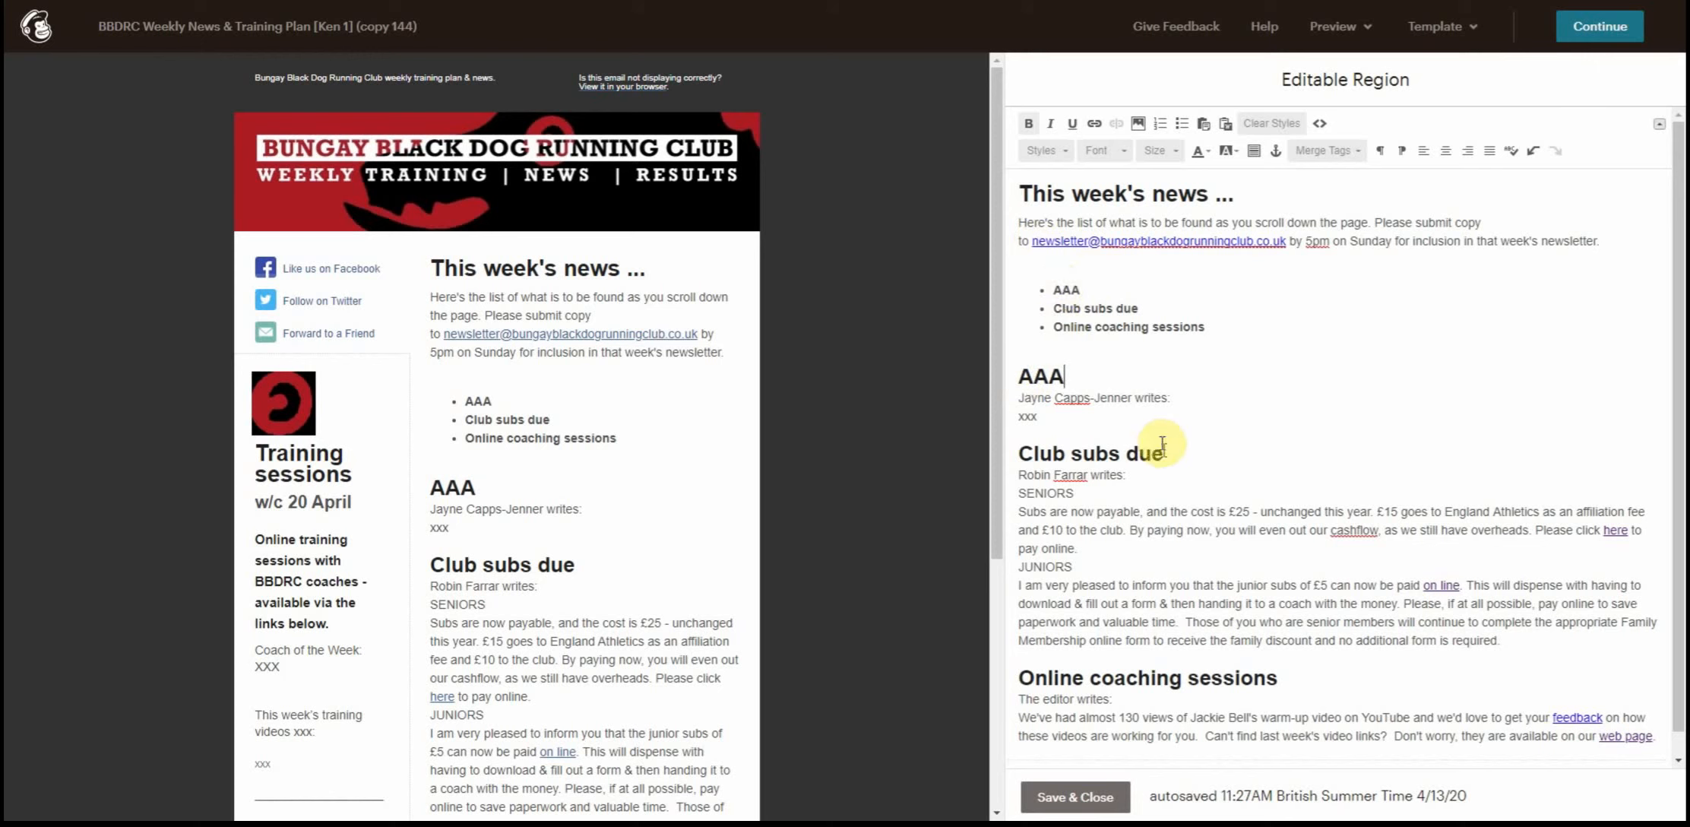
Replace "Online coaching sessions" with "CCC" in both the contents list bullet and the matching article heading.
drag(1225, 329, 1053, 326)
text(CCC)
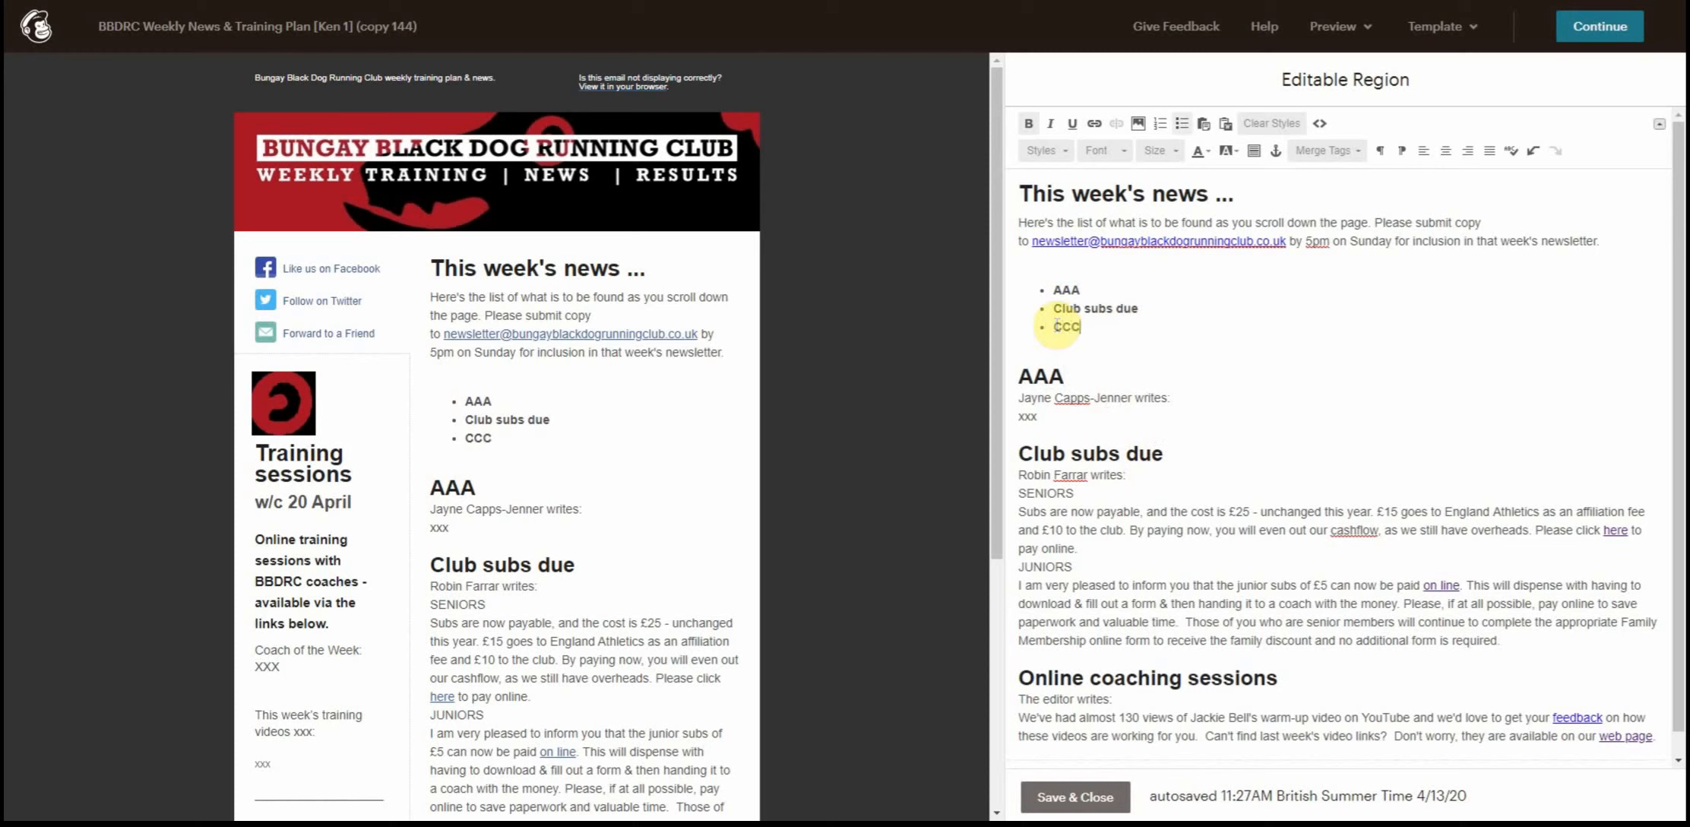
scroll(1235, 608, down, 1)
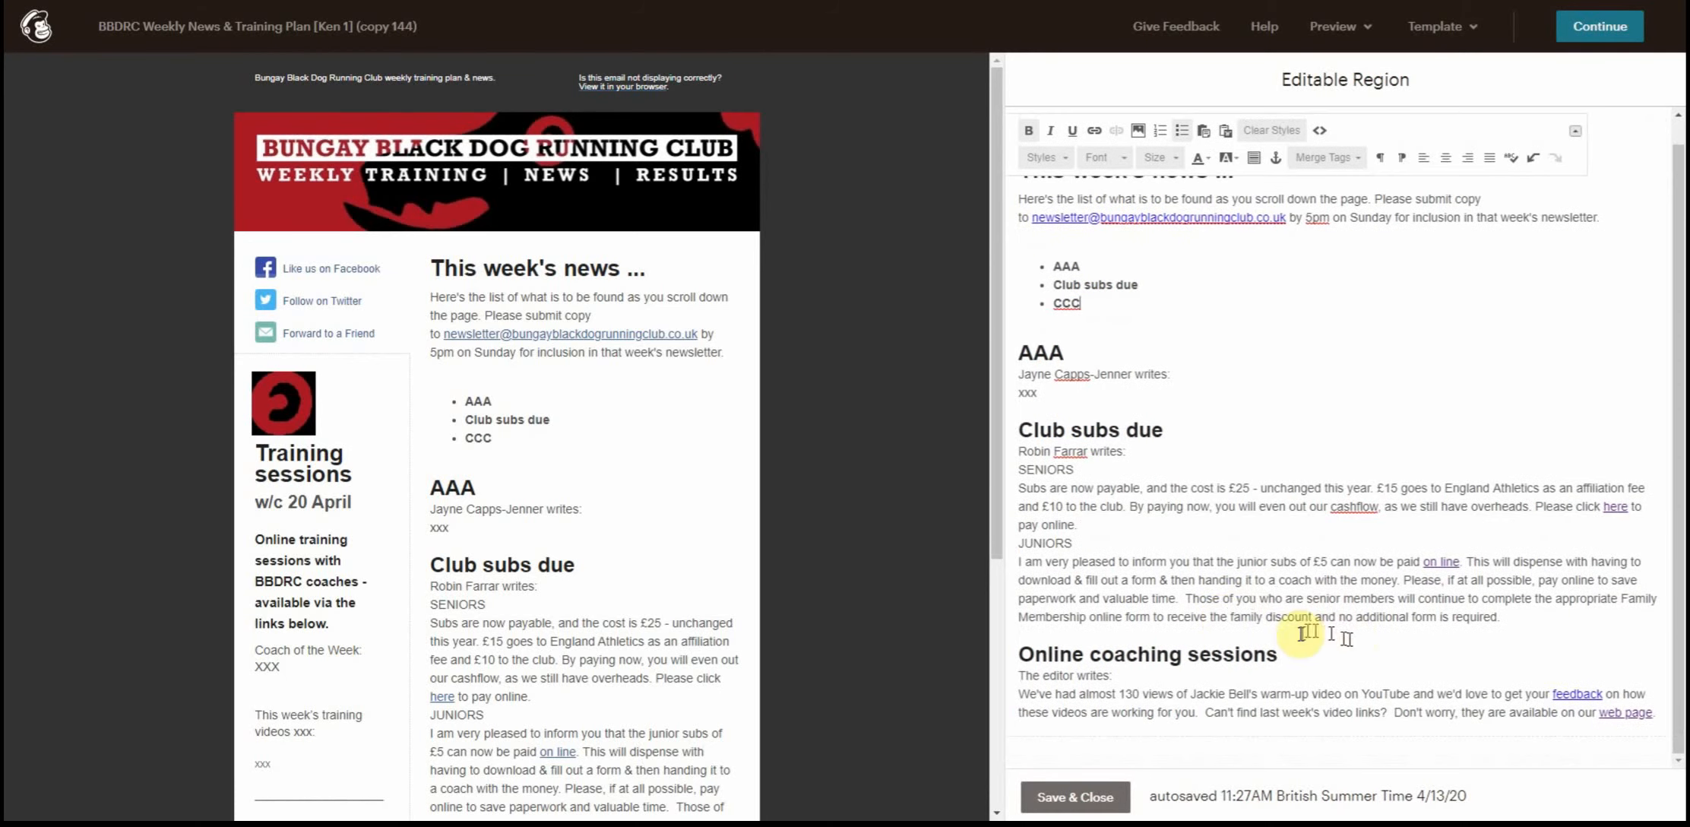
drag(1283, 654, 1018, 654)
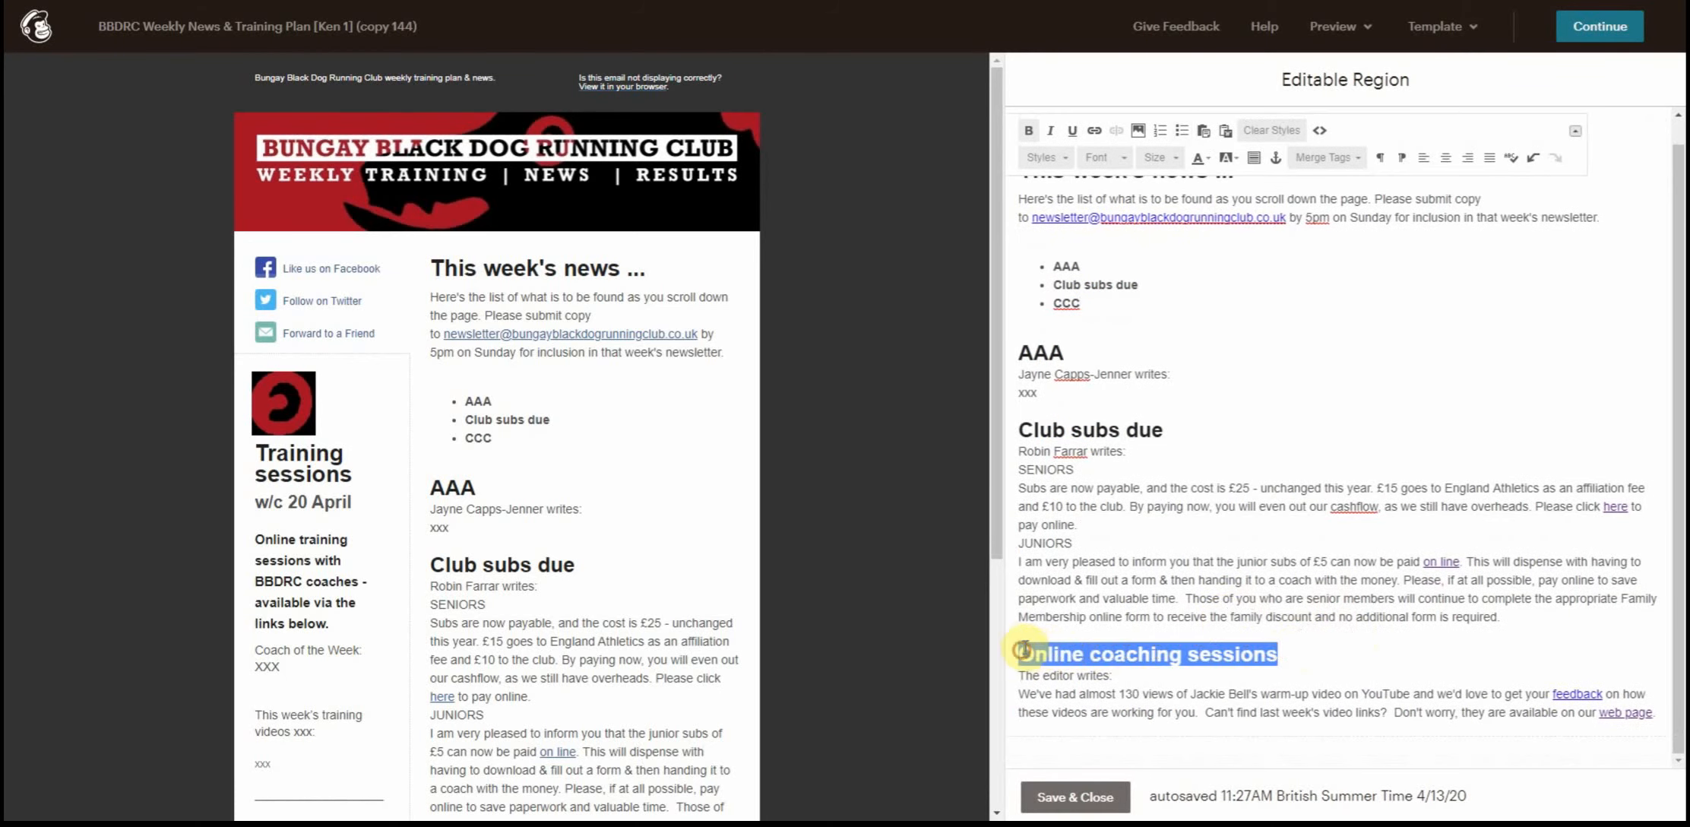
text(CCC)
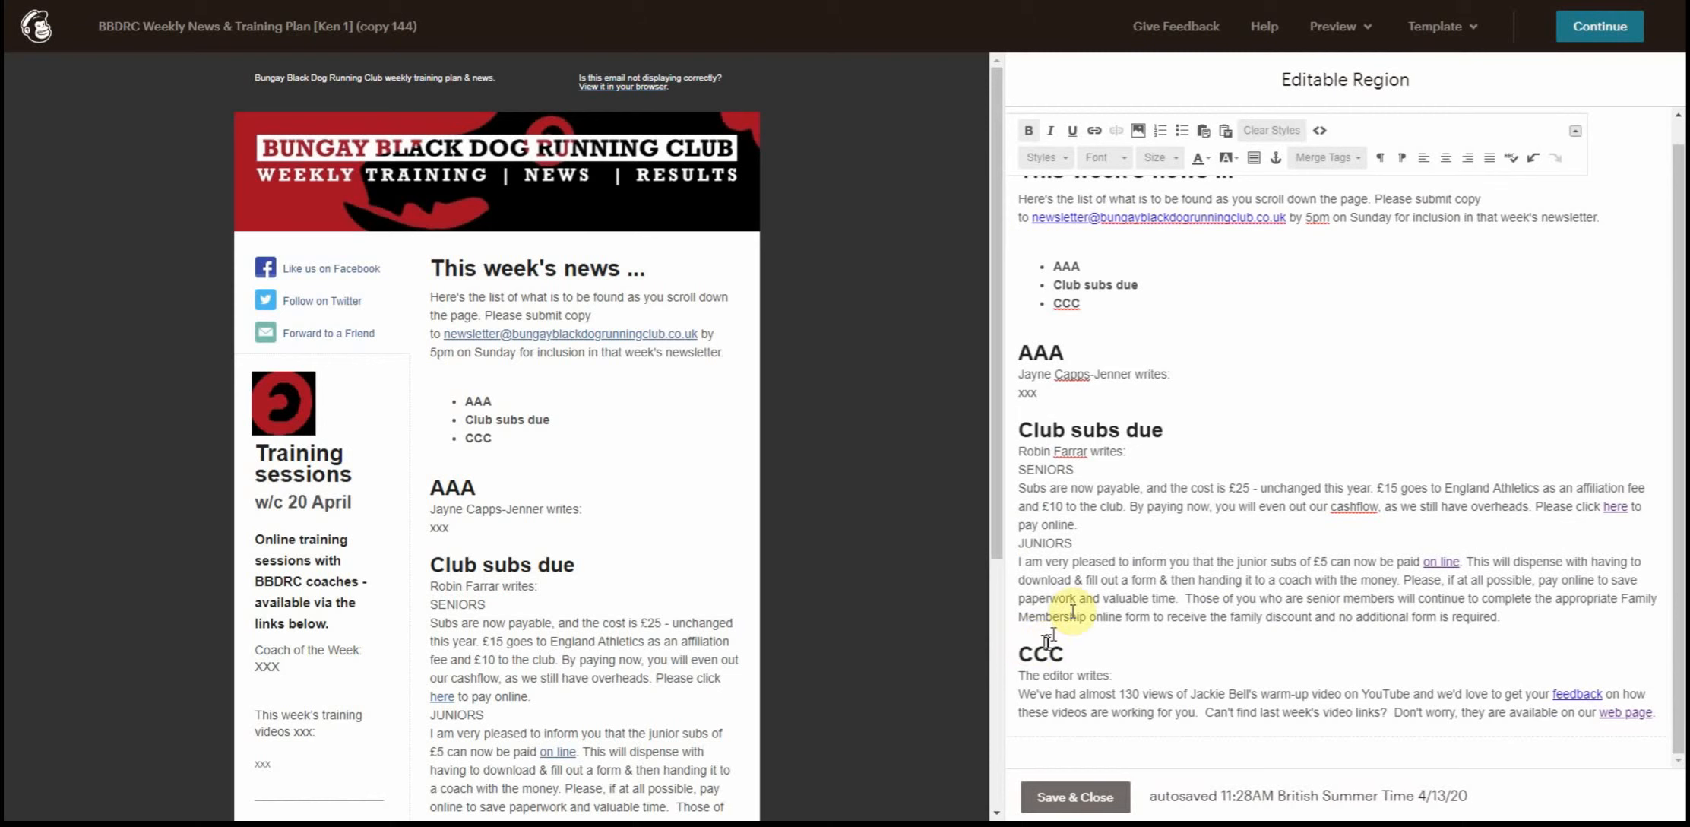
Replace the CCC article's body text with "xxx" and paste "The editor" over the same words in its byline as plain text.
drag(1655, 714, 1006, 695)
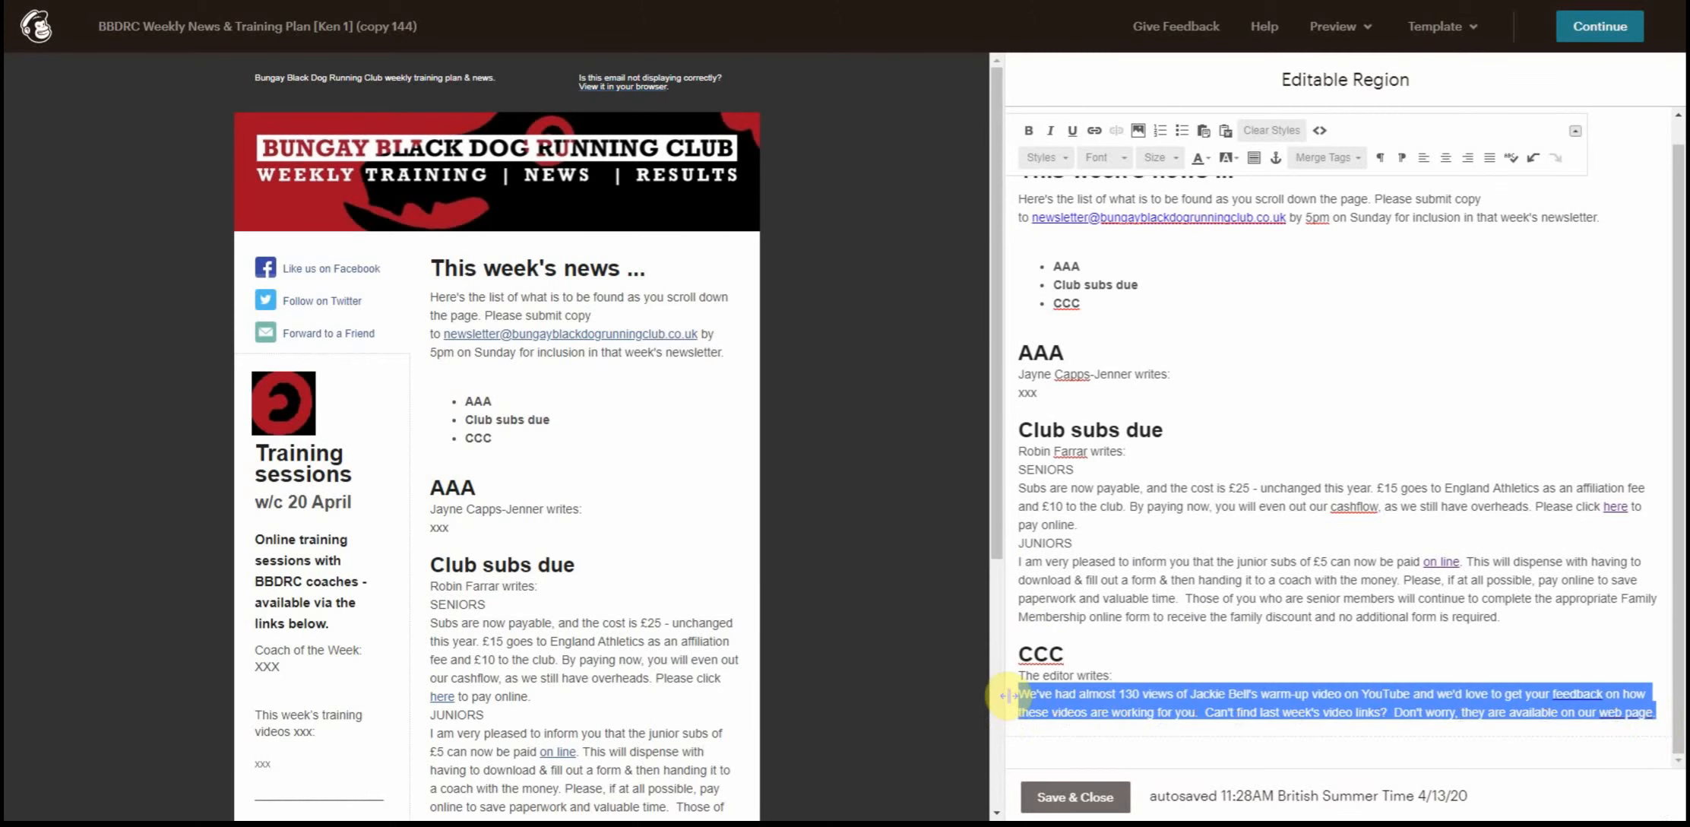
text(xxx)
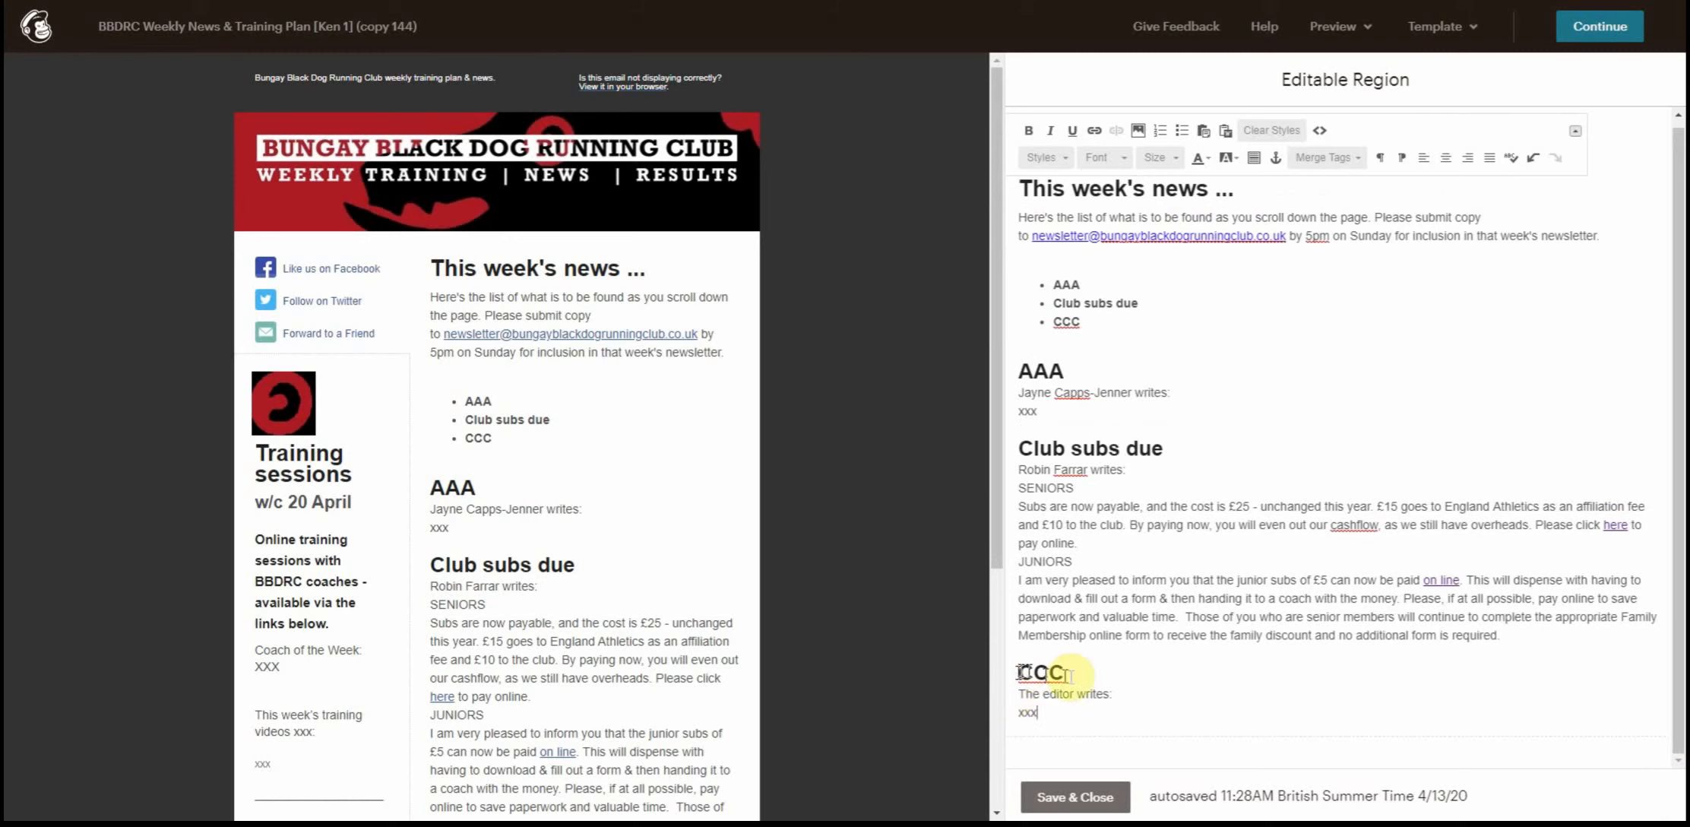
drag(1074, 693, 1018, 693)
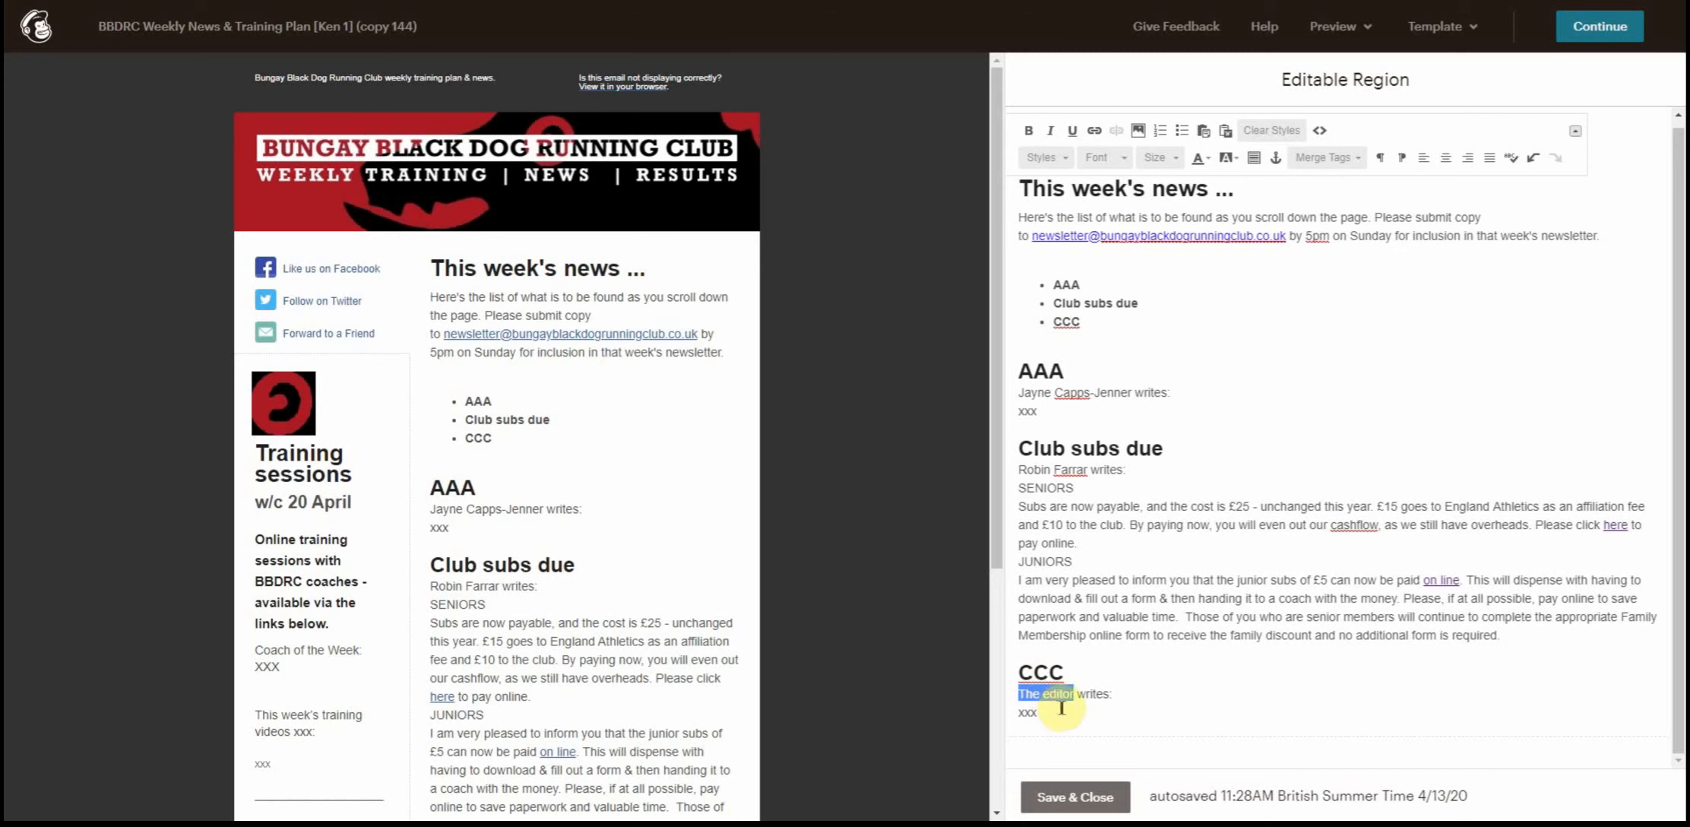
click(1203, 132)
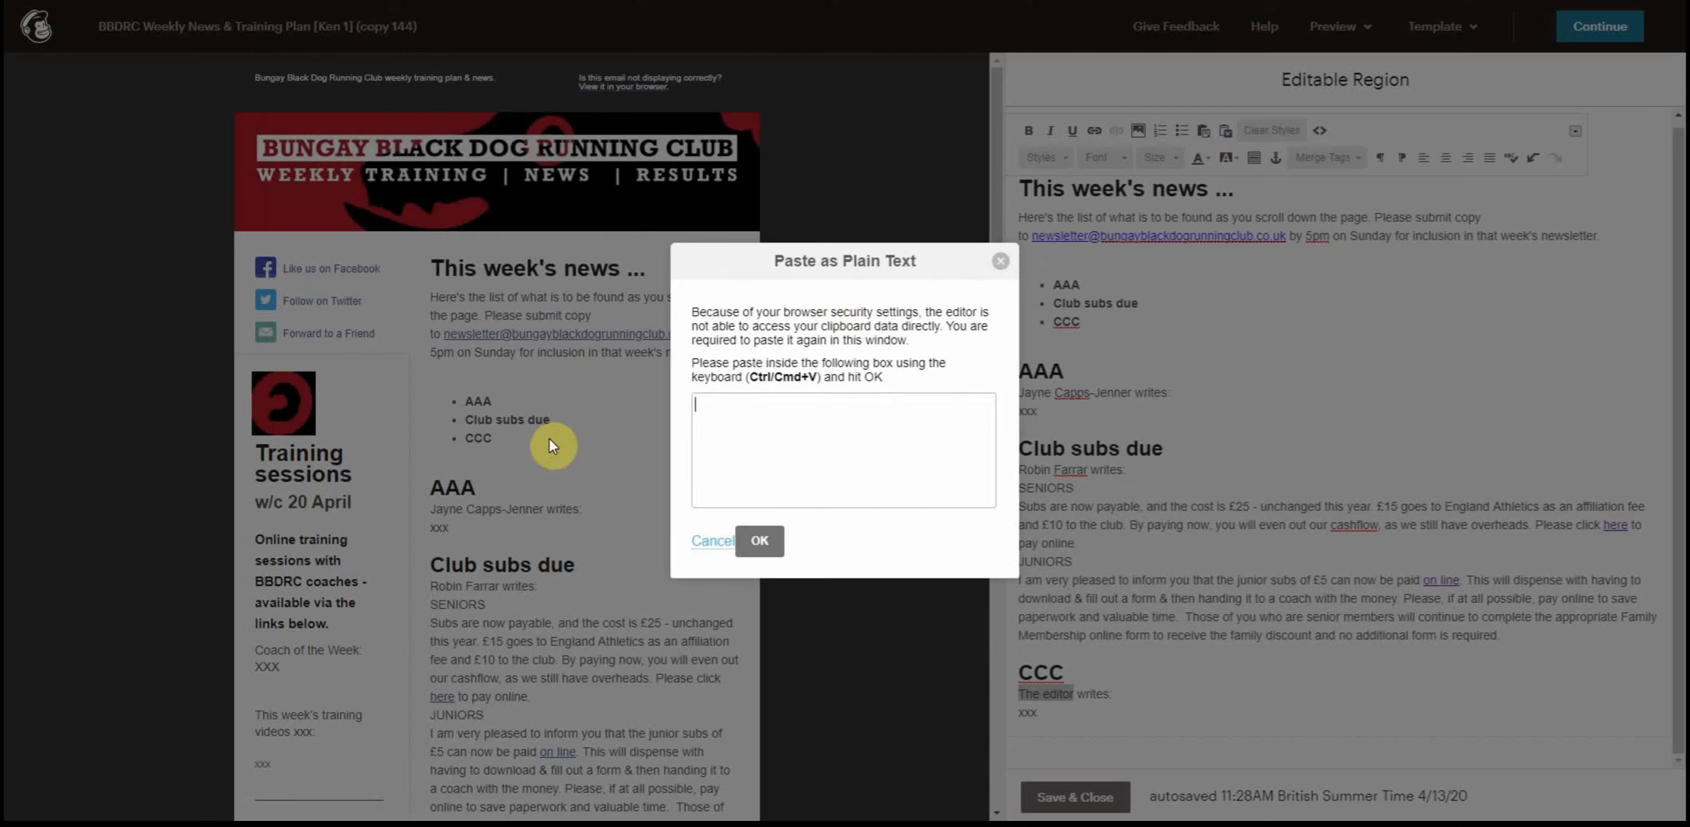
text(The editor)
click(760, 540)
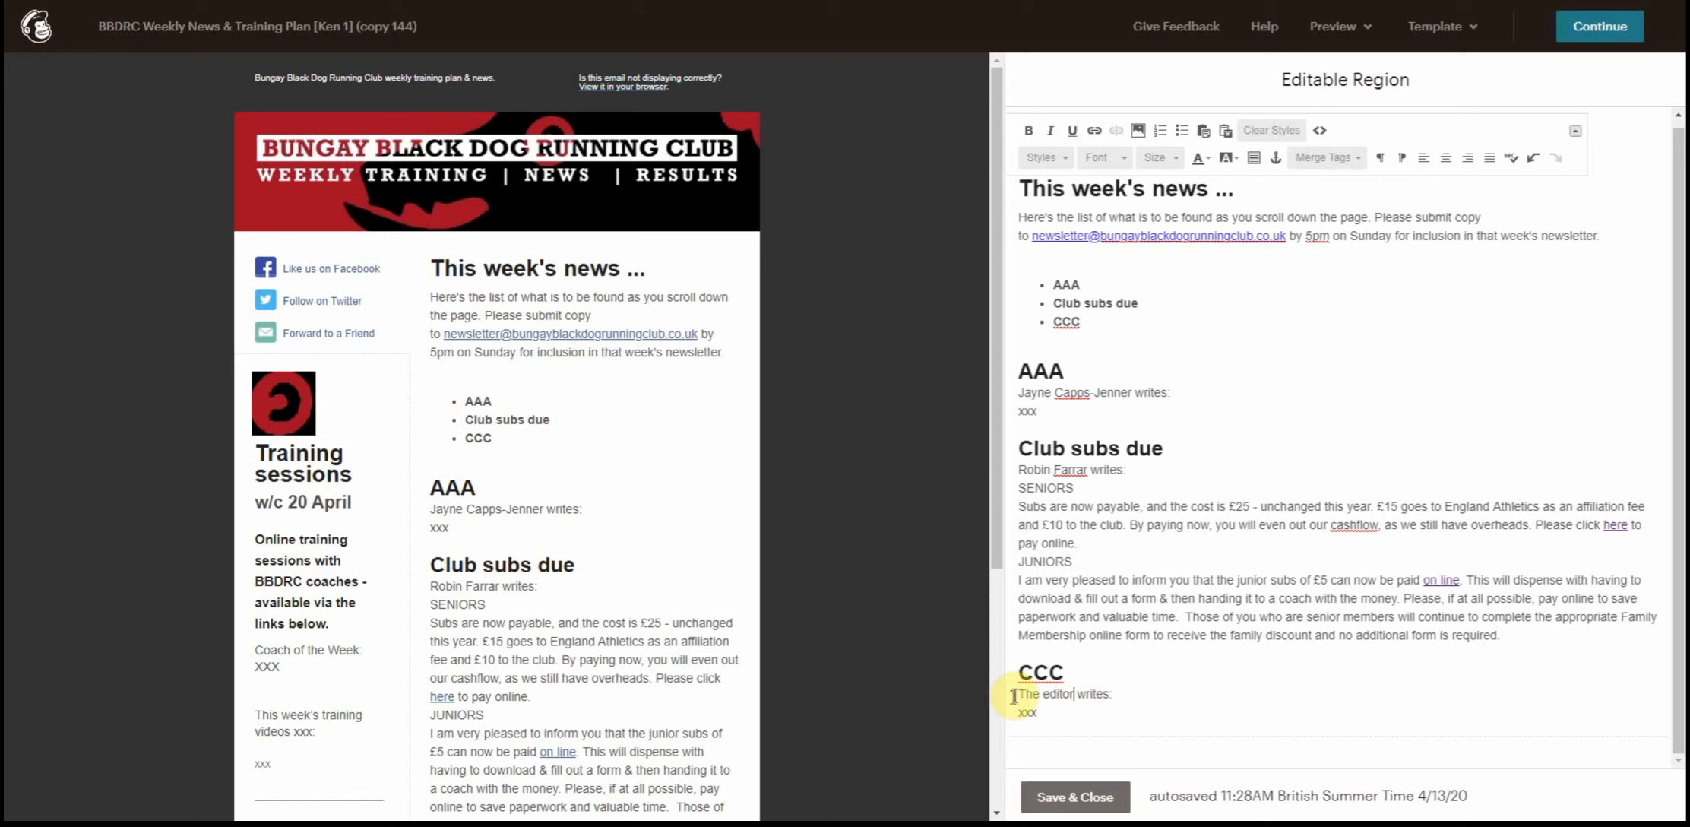
drag(1013, 696, 1116, 693)
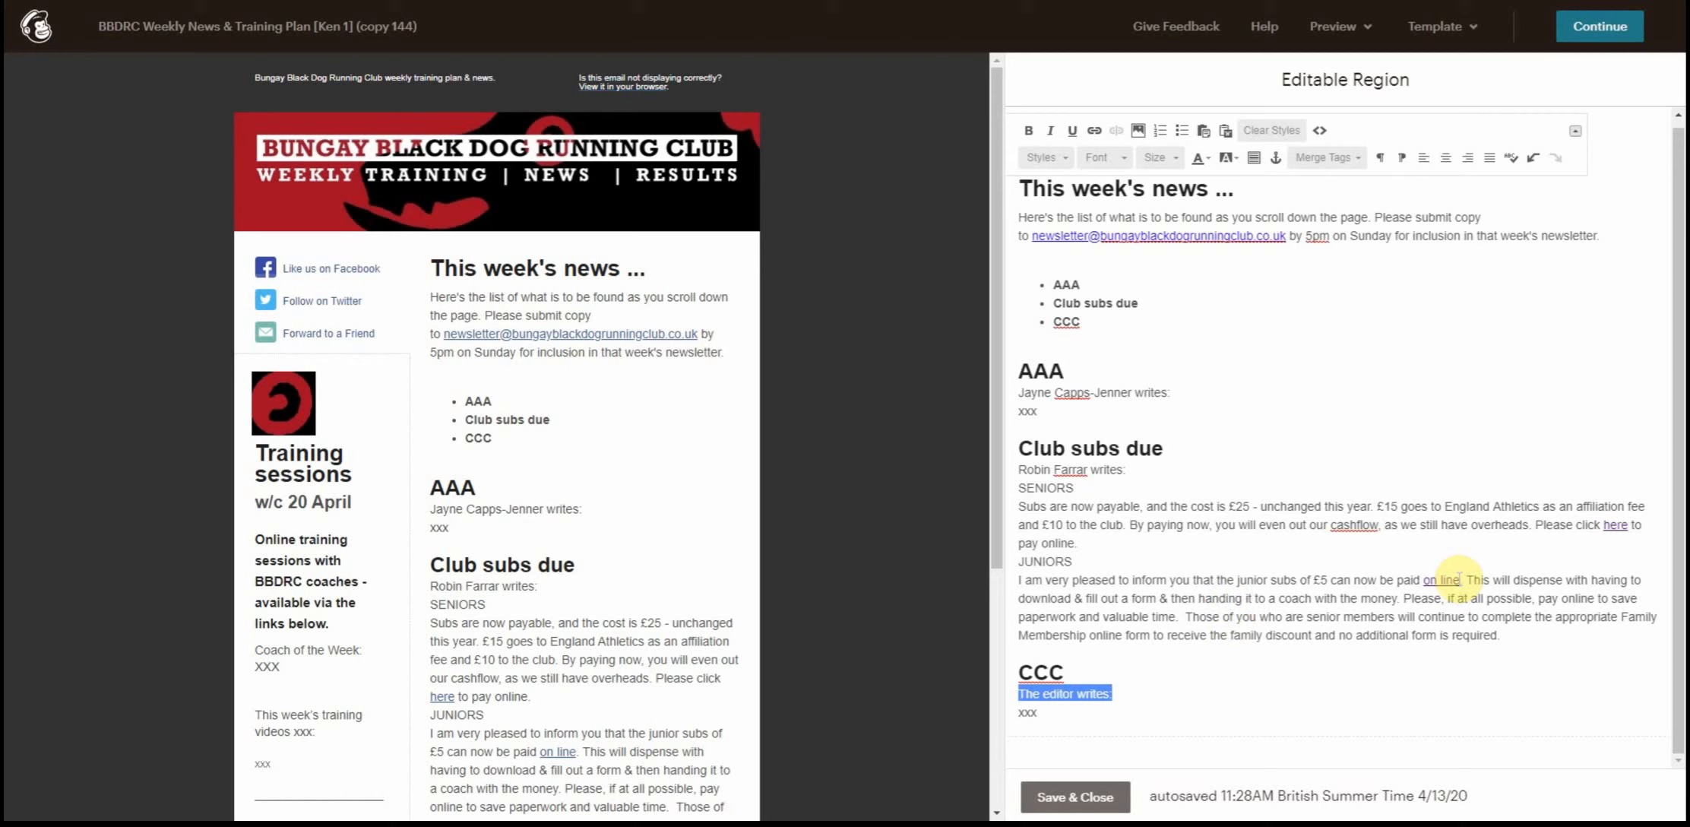
Open the link settings for "on line" in the JUNIORS paragraph and view the available link types.
drag(1459, 579, 1425, 579)
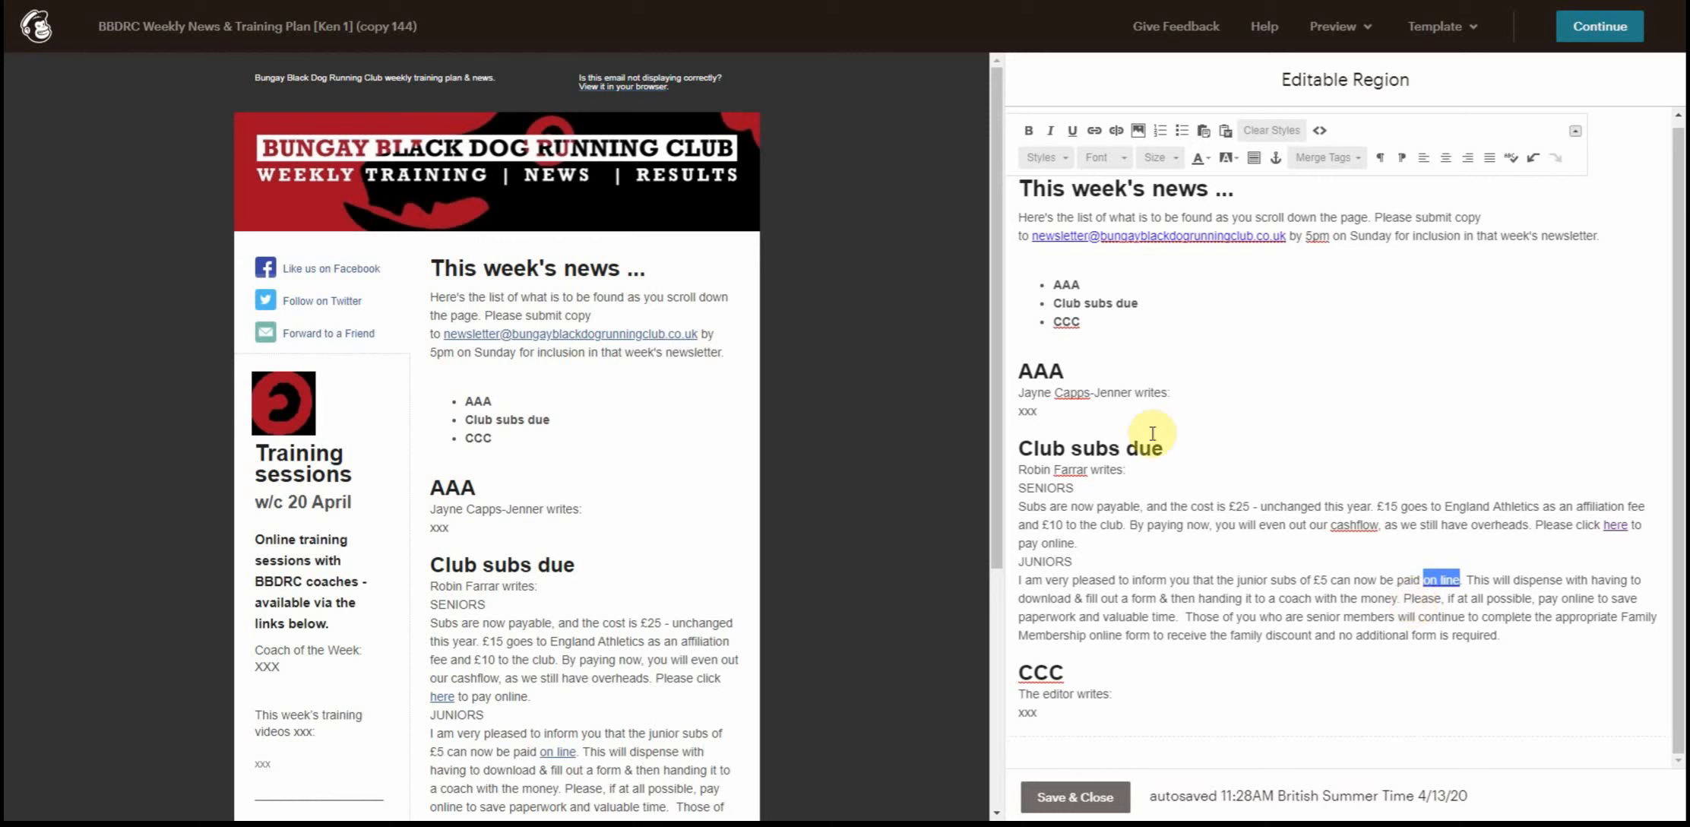
click(1096, 131)
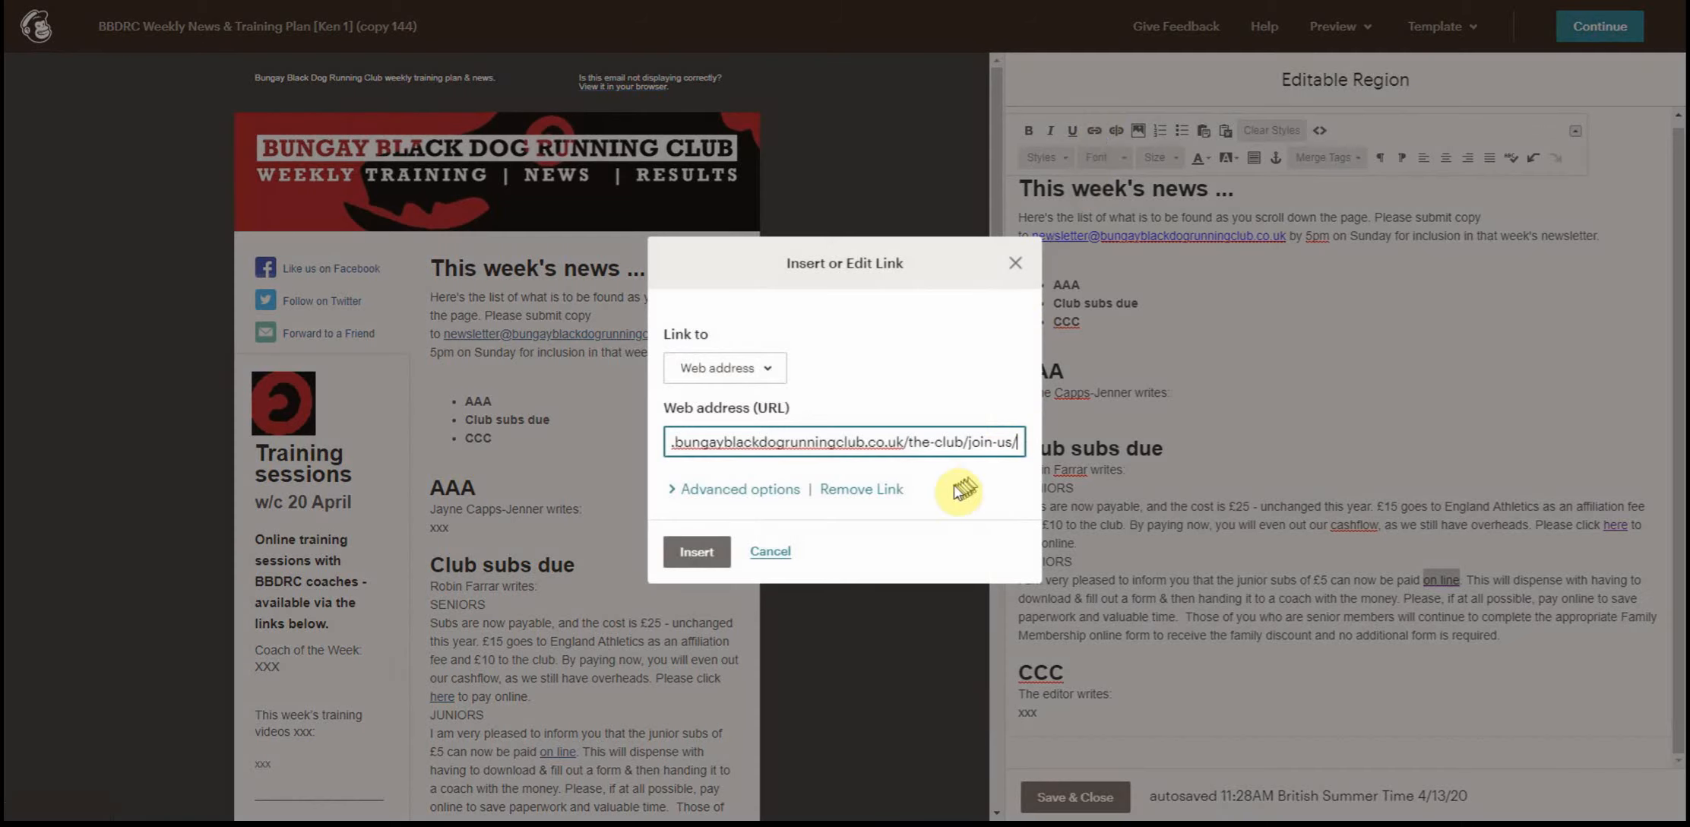
click(769, 371)
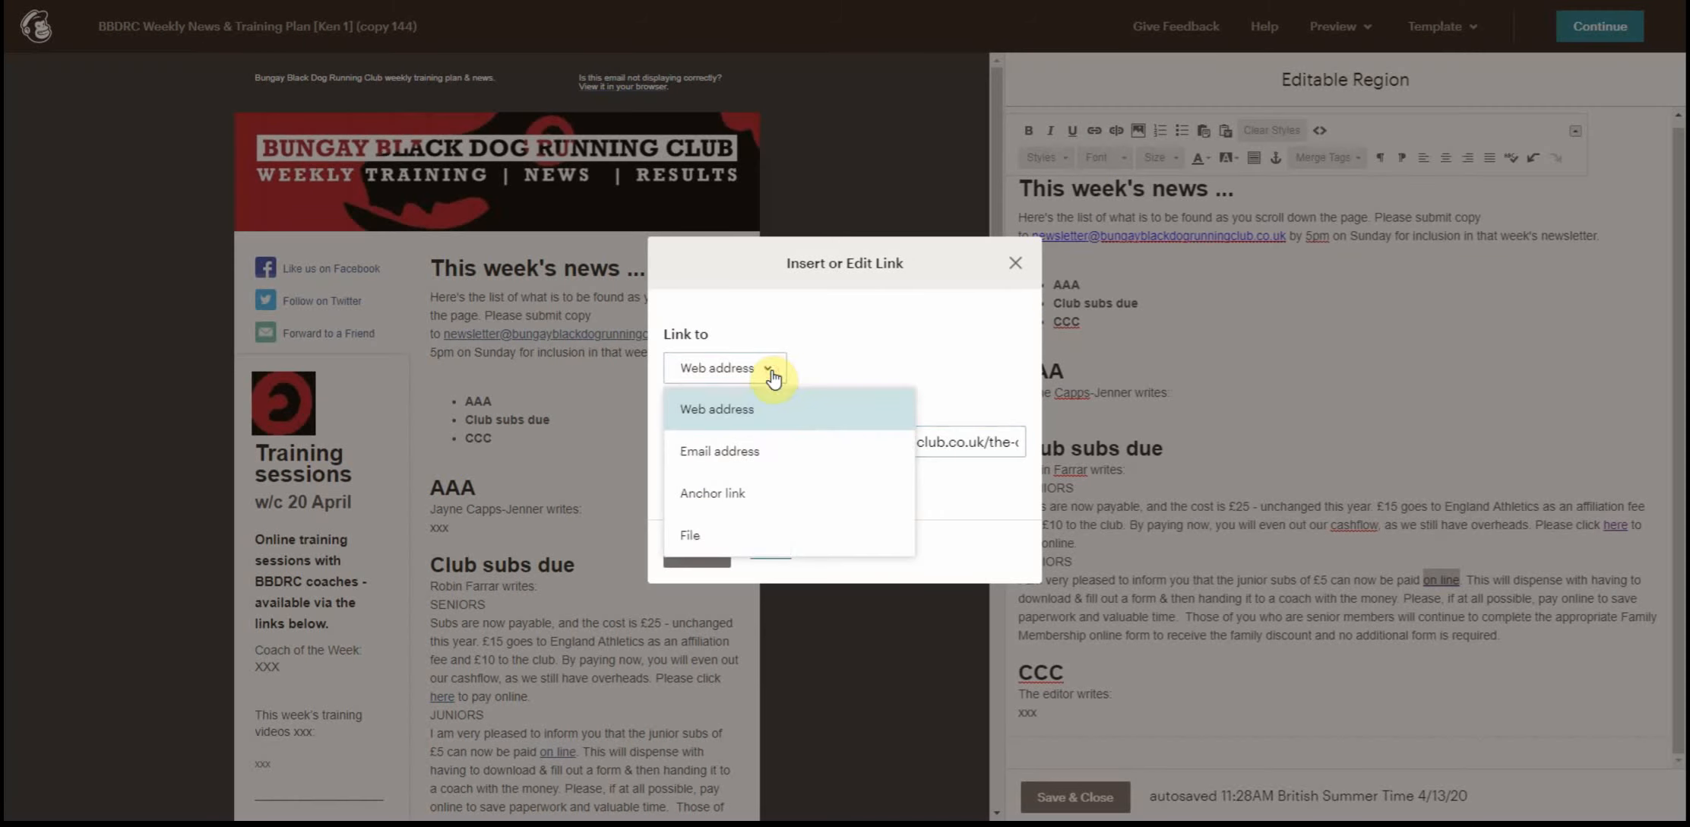
click(844, 334)
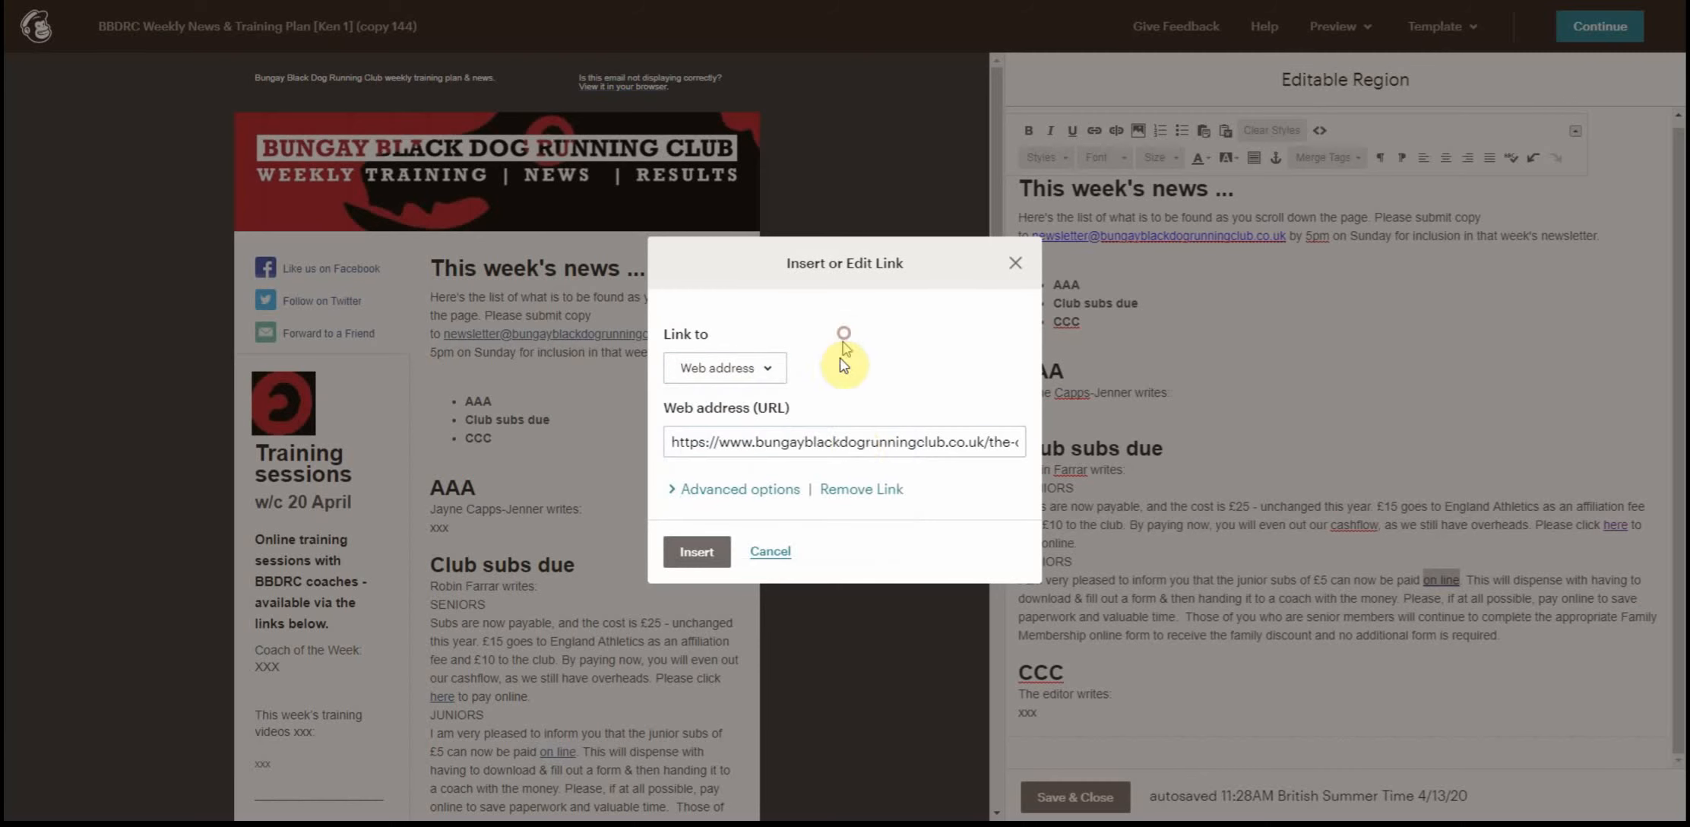
Check the full web address of the "on line" link through to its end, select it all, and apply the link.
click(856, 442)
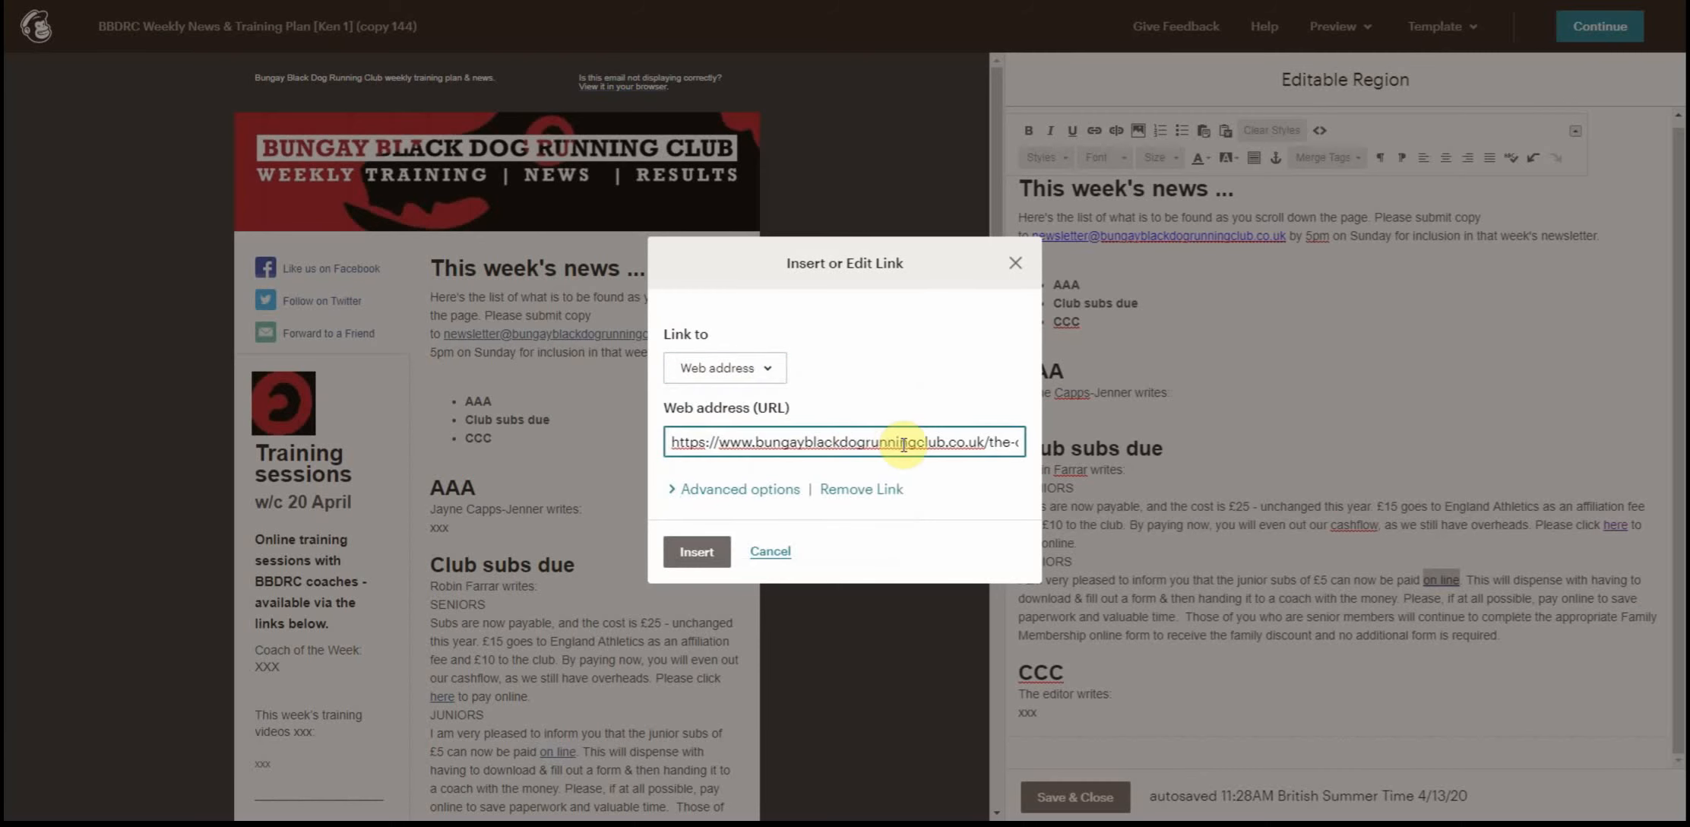
key(Right)
key(Right)
key(Right)
key(Right)
key(Right)
key(Right)
key(Right)
key(Right)
key(Right)
key(Right)
key(Right)
key(Right)
key(Right)
key(Right)
key(Right)
key(Right)
key(Right)
key(Right)
key(Right)
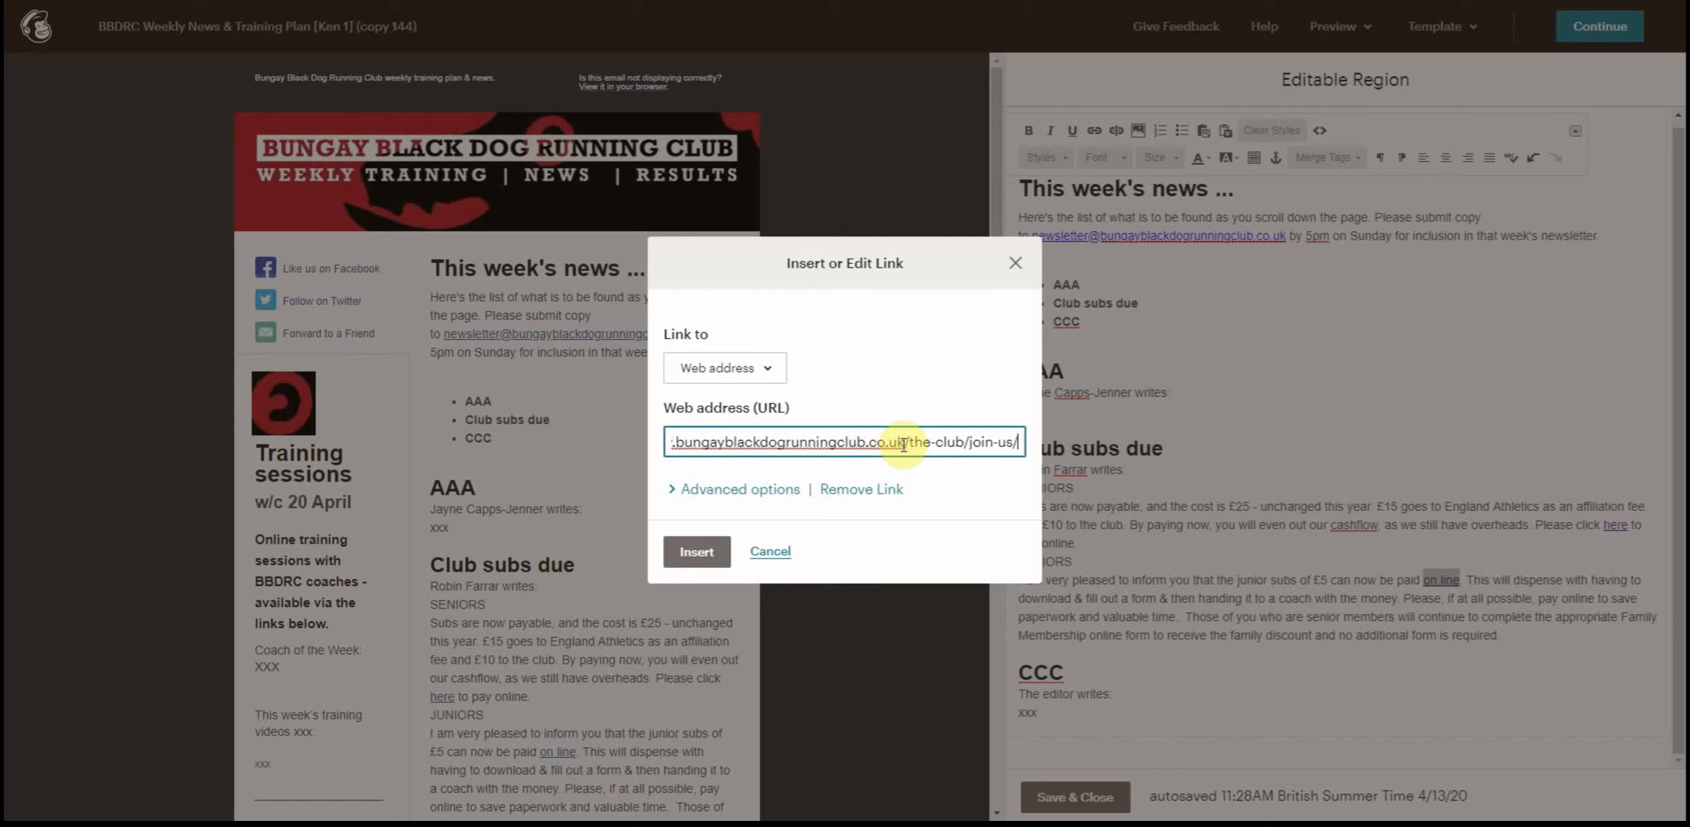
key(ctrl+a)
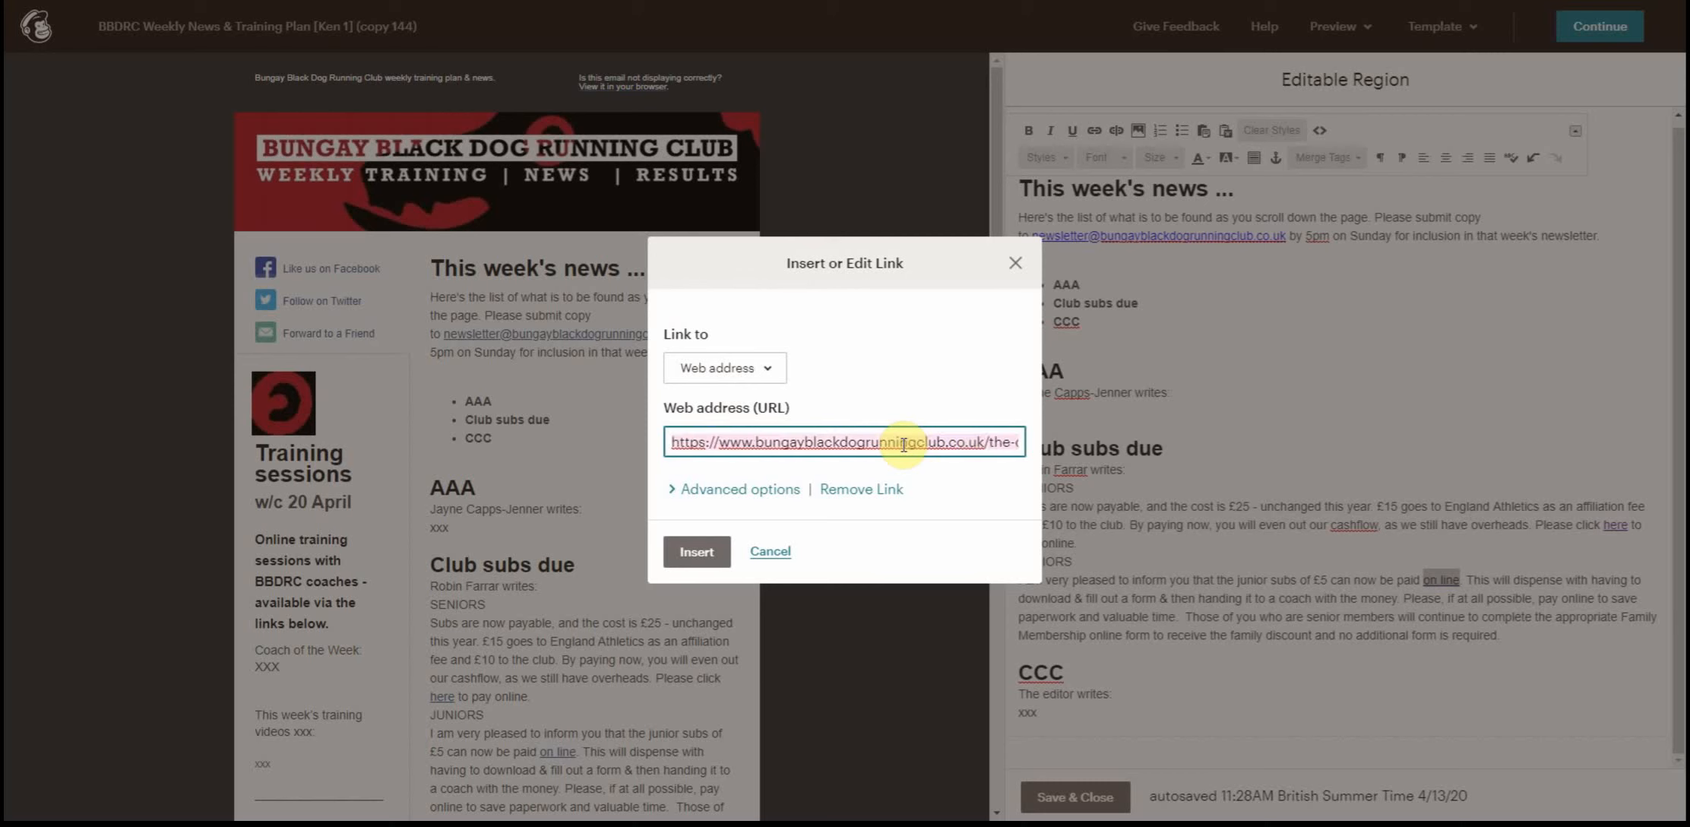
click(689, 557)
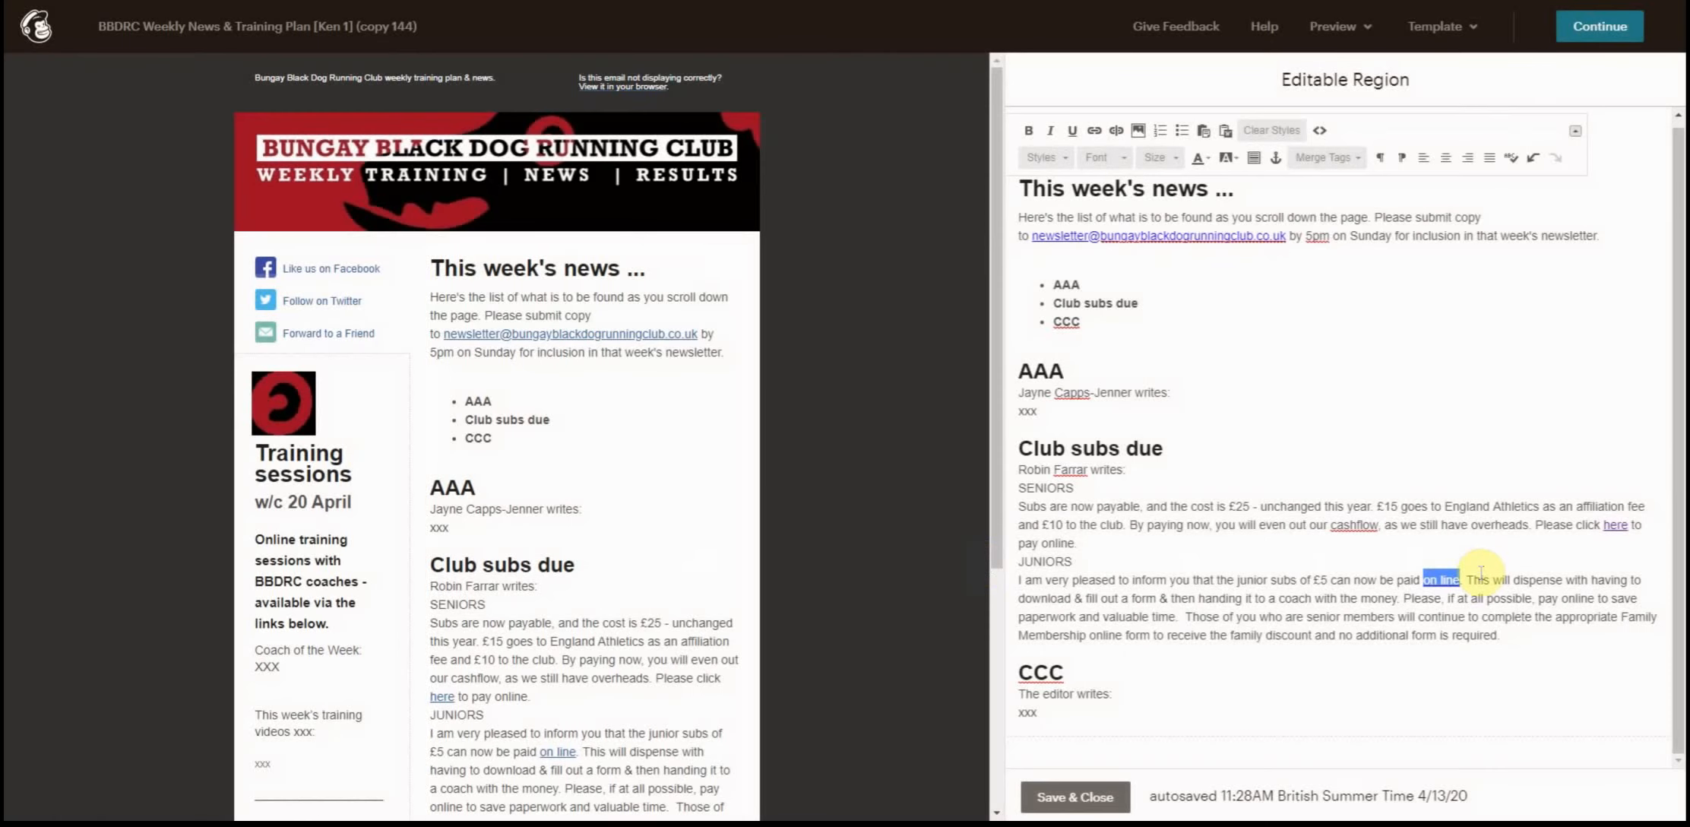
click(1481, 574)
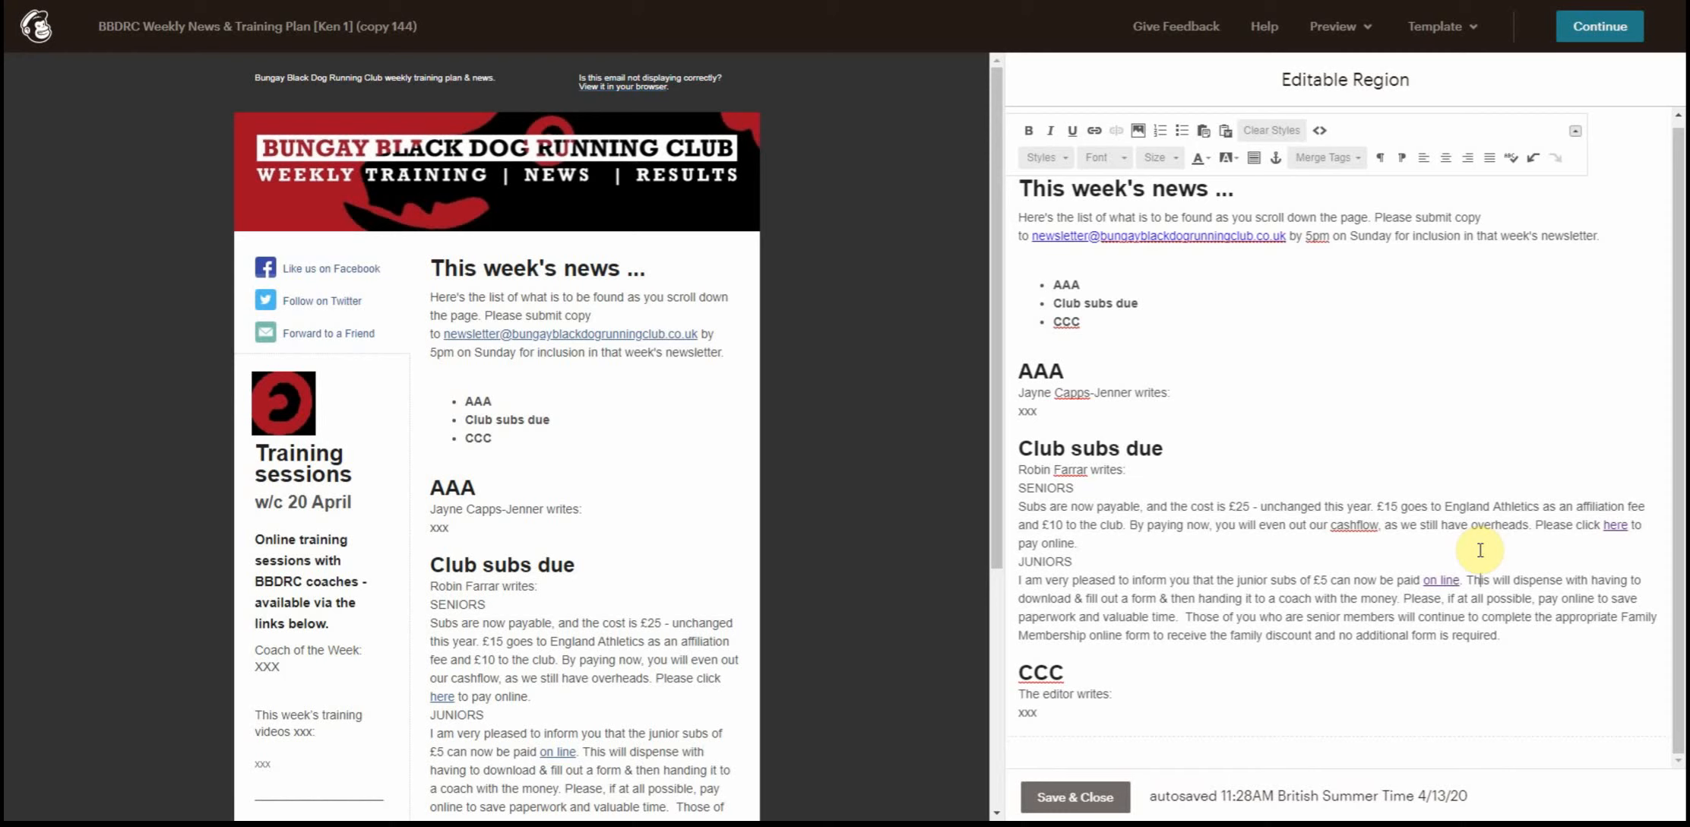
Save and close the "This week's news" block and continue to the campaign overview.
click(1103, 804)
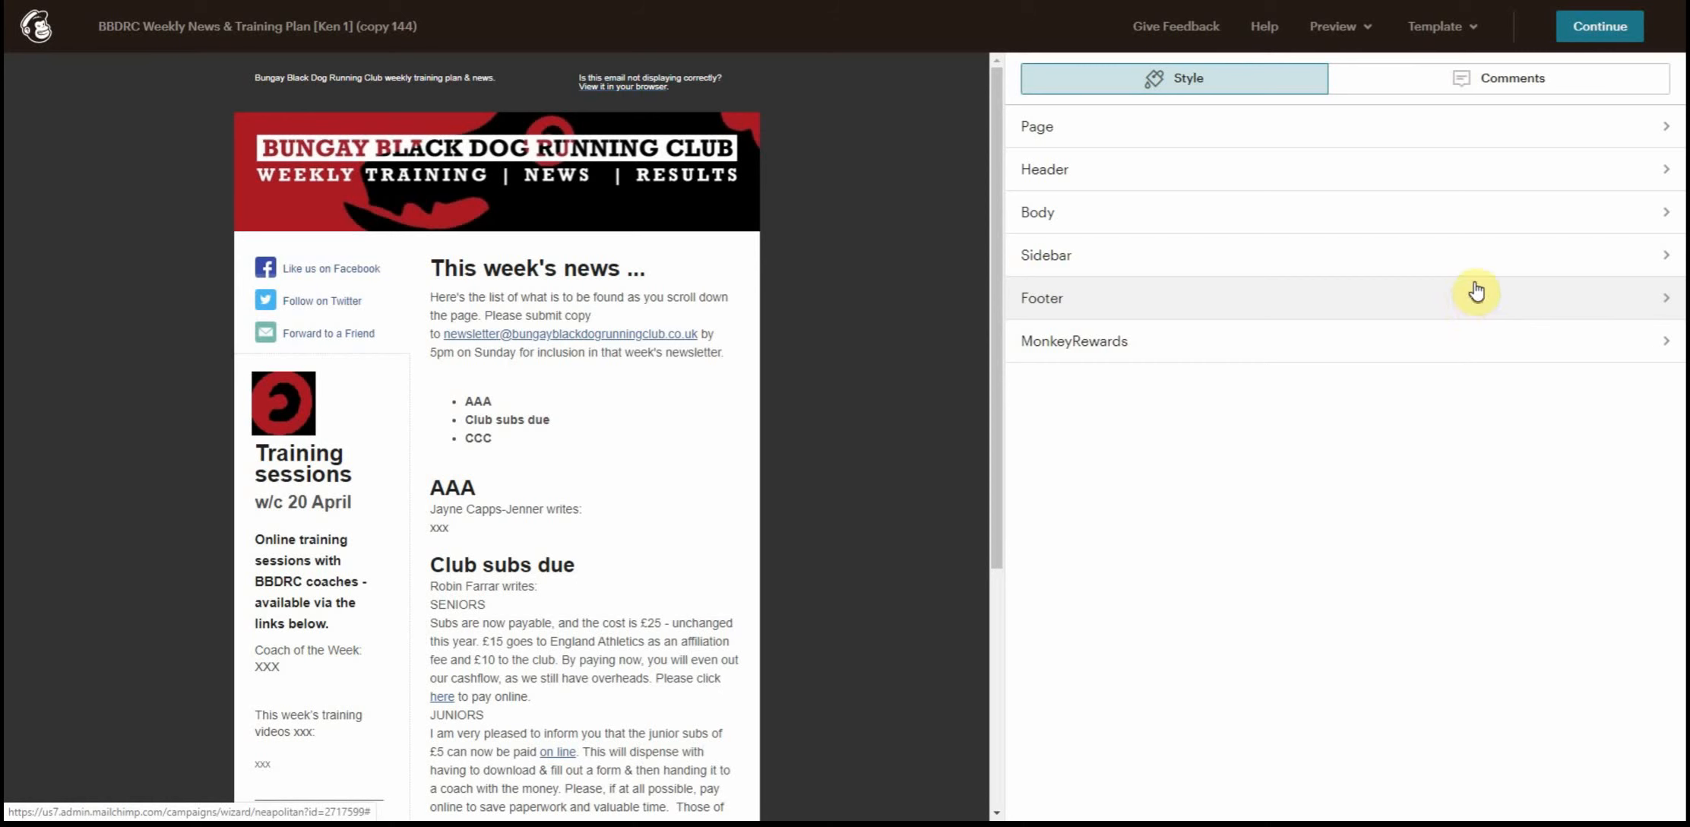
click(1600, 27)
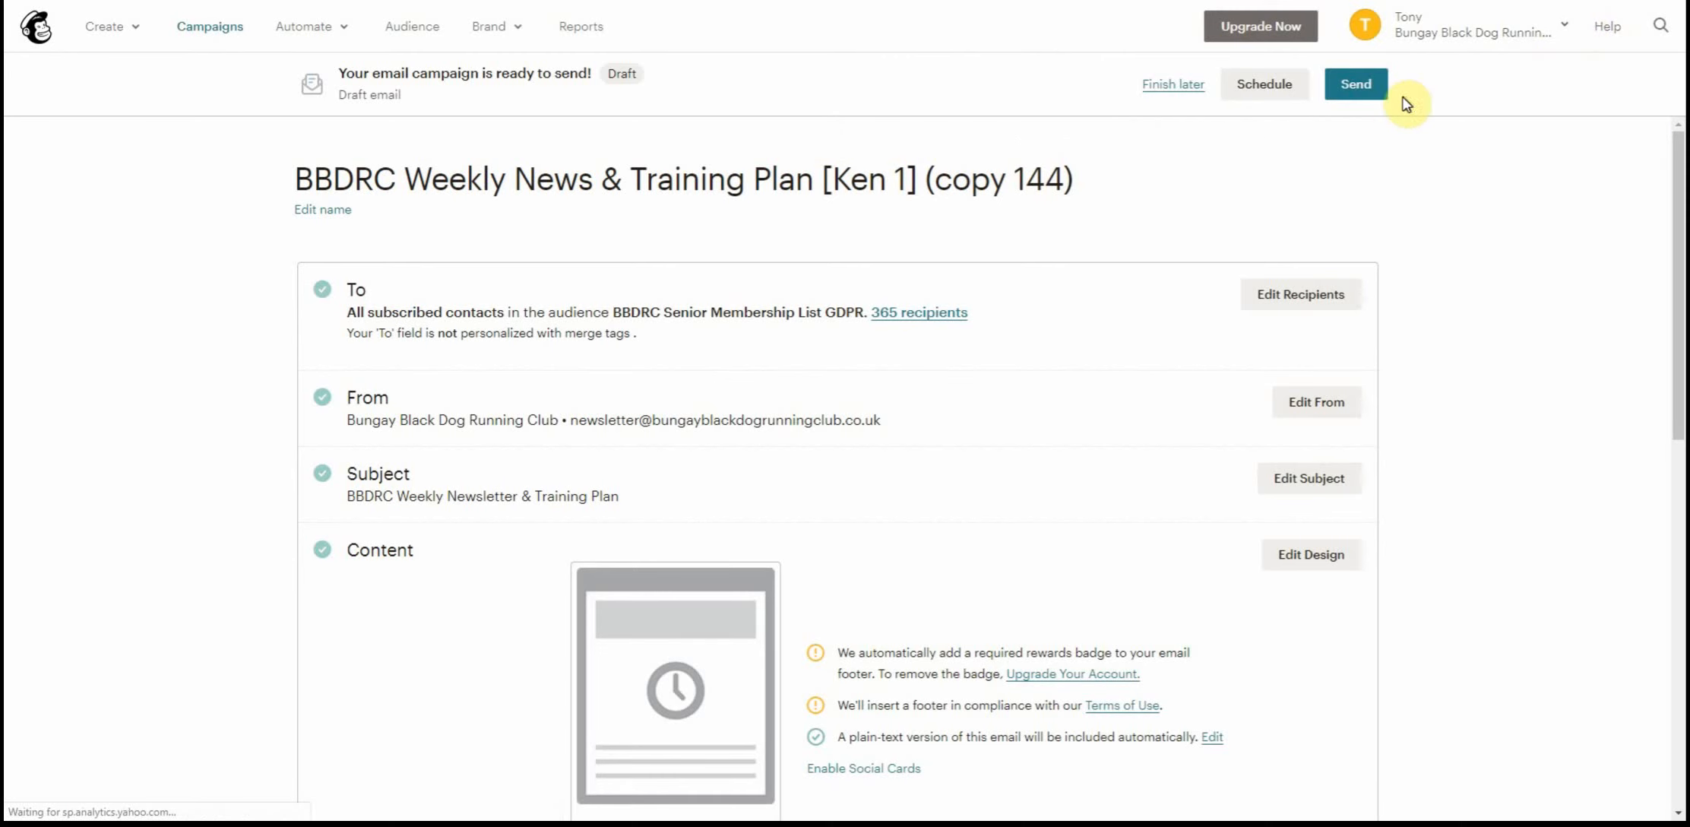
Log out of the club's account, leaving the campaign as a draft.
click(1480, 34)
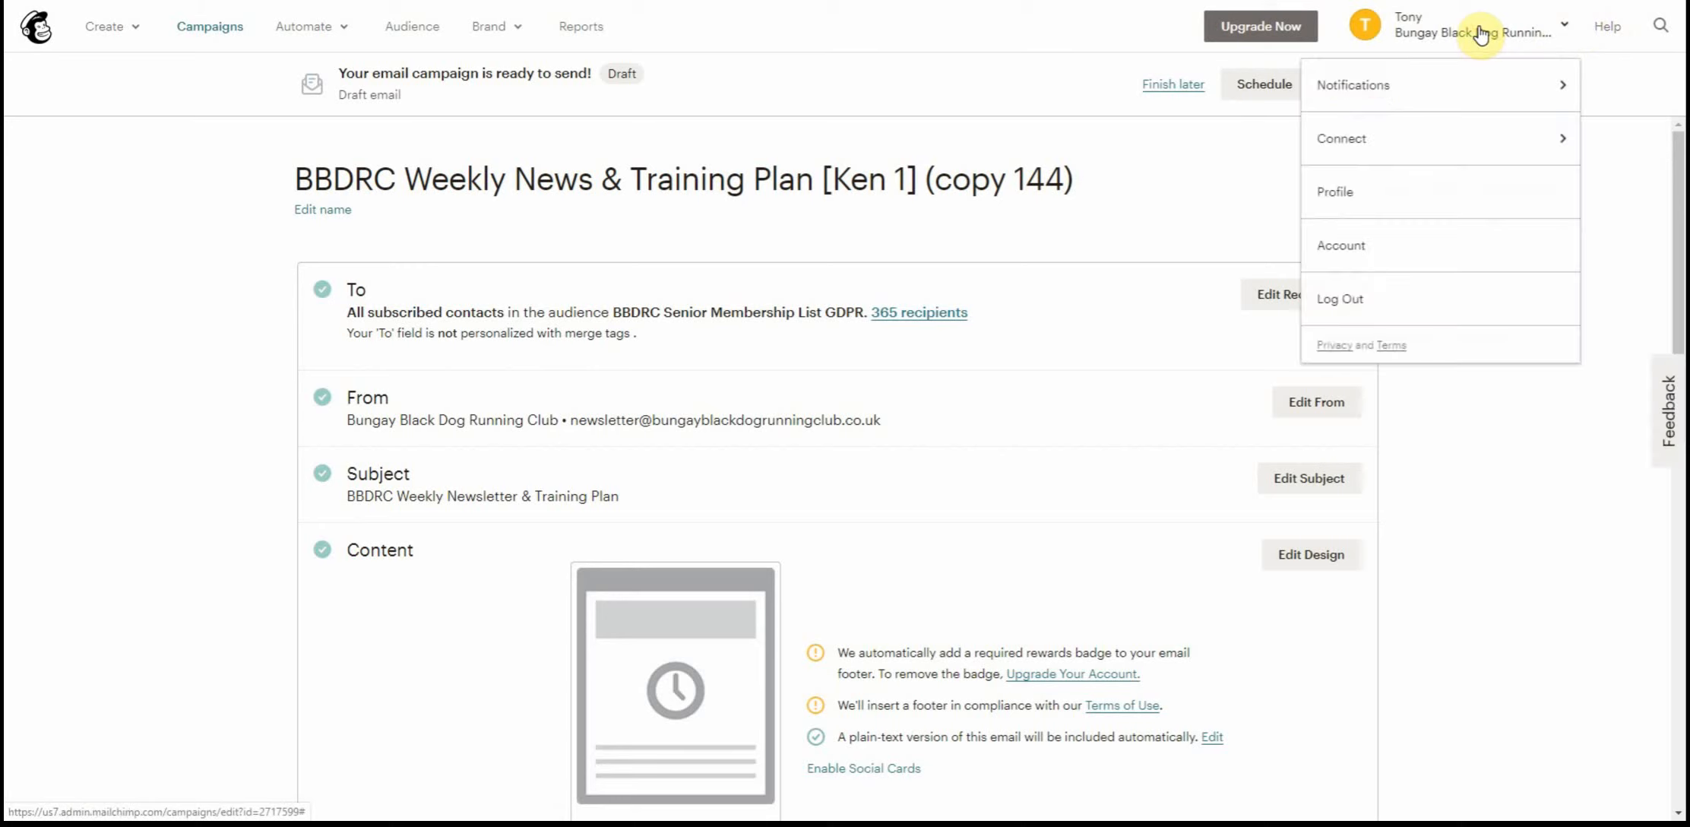
click(1358, 301)
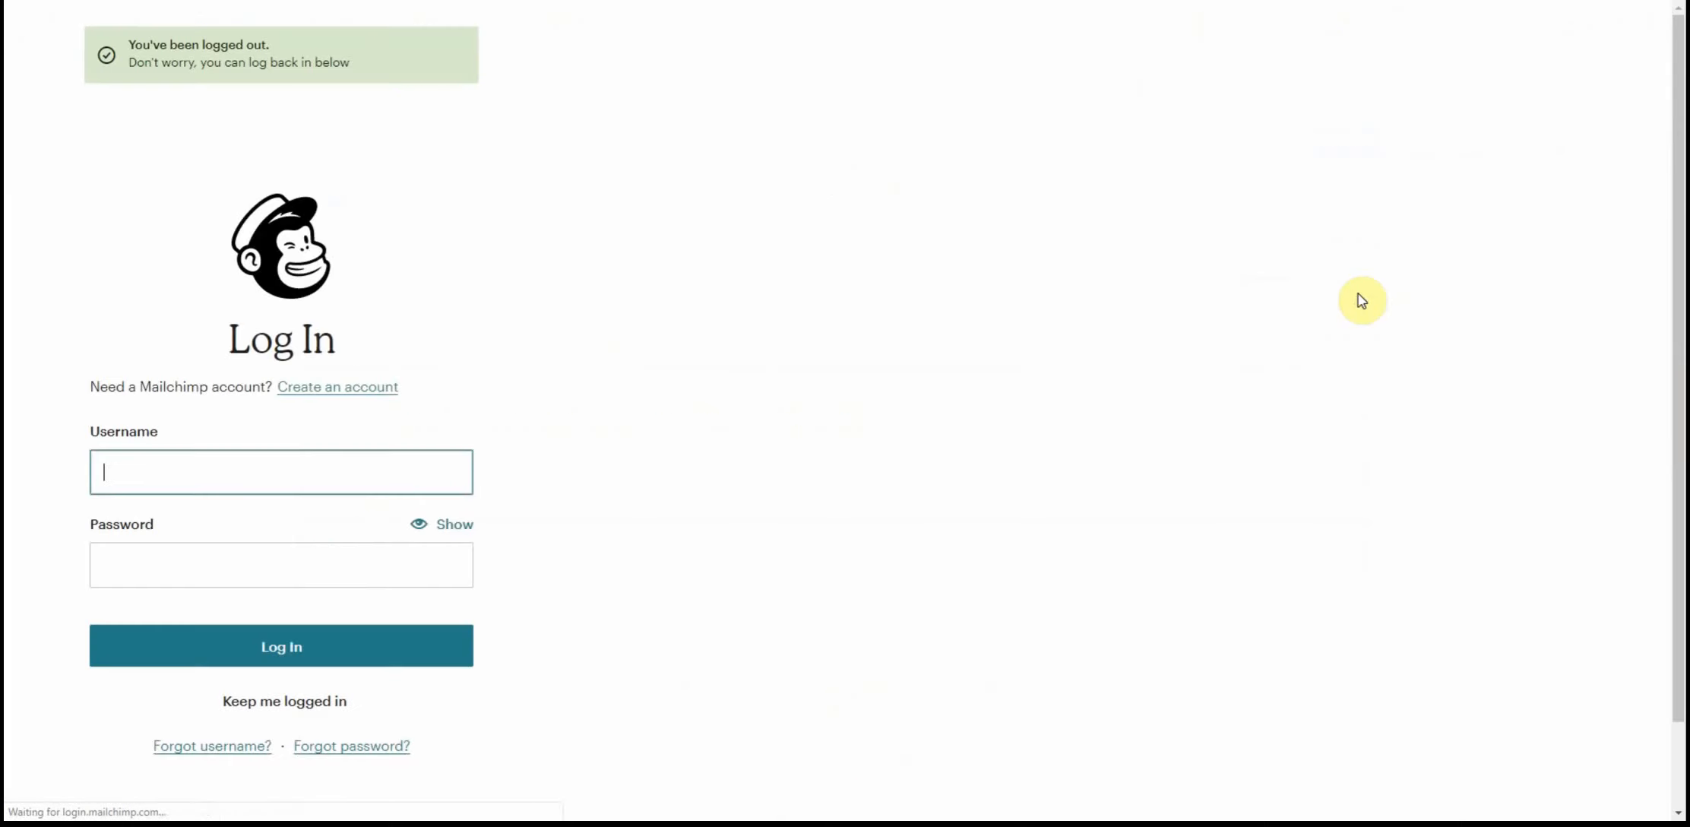